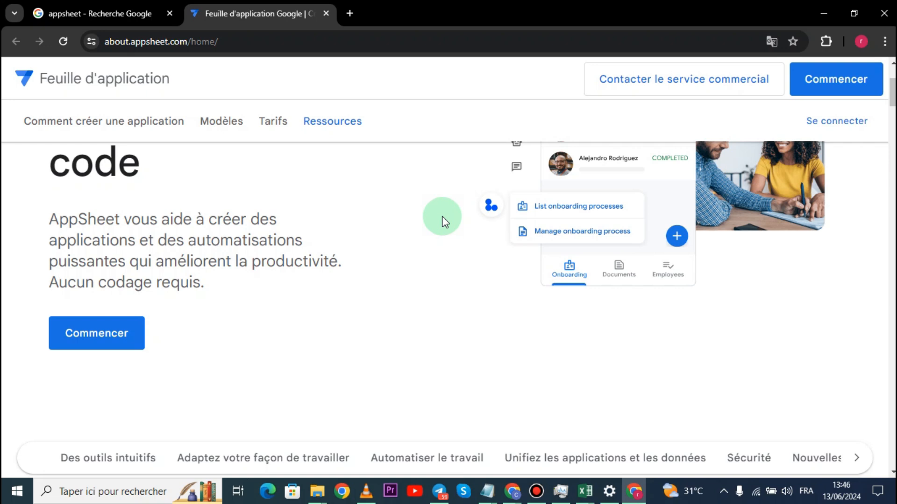
Step: Get started with AppSheet by signing in with the Google account and allowing access to its Drive files and Sheets spreadsheets
scroll(444, 222, up, 3)
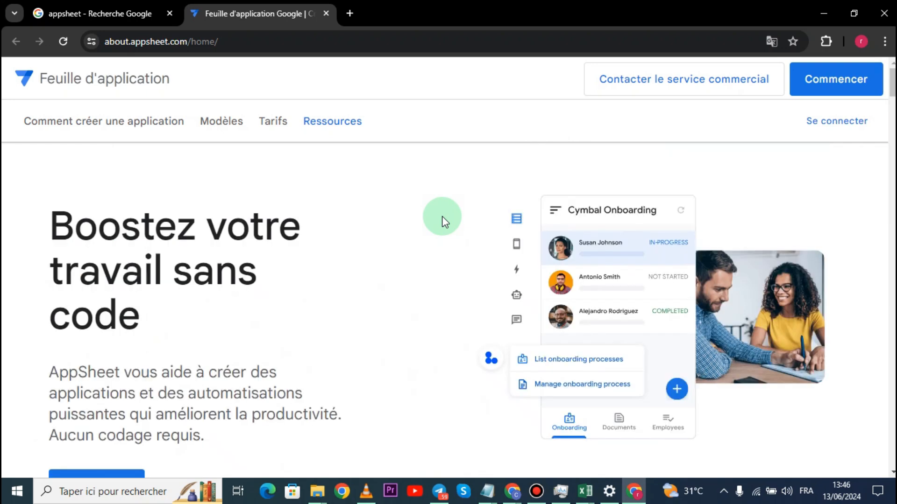
scroll(444, 222, down, 6)
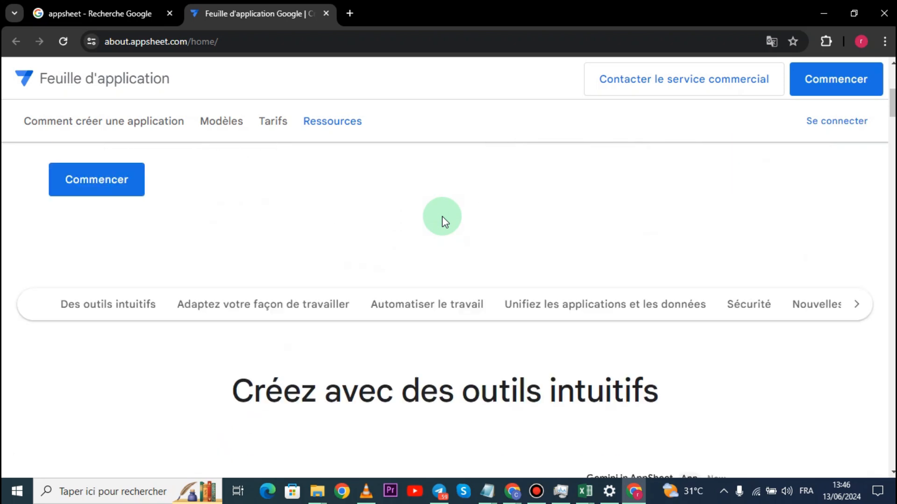
scroll(444, 221, up, 6)
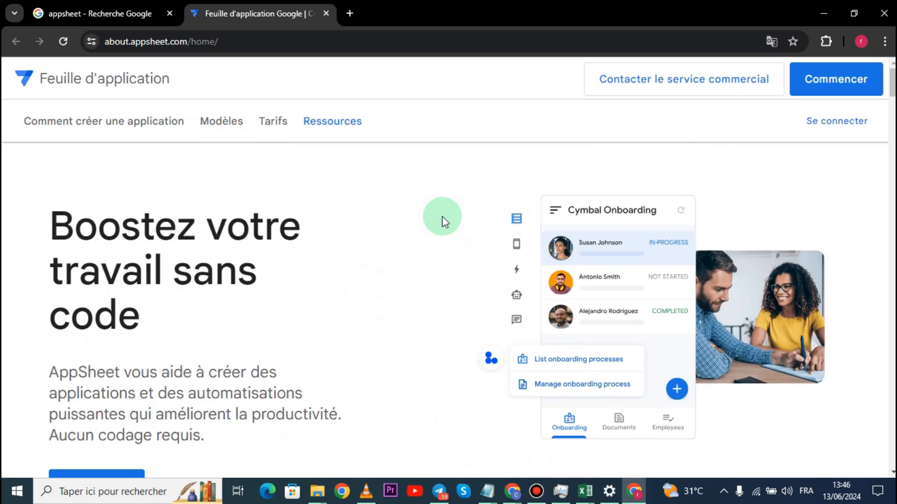
click(835, 87)
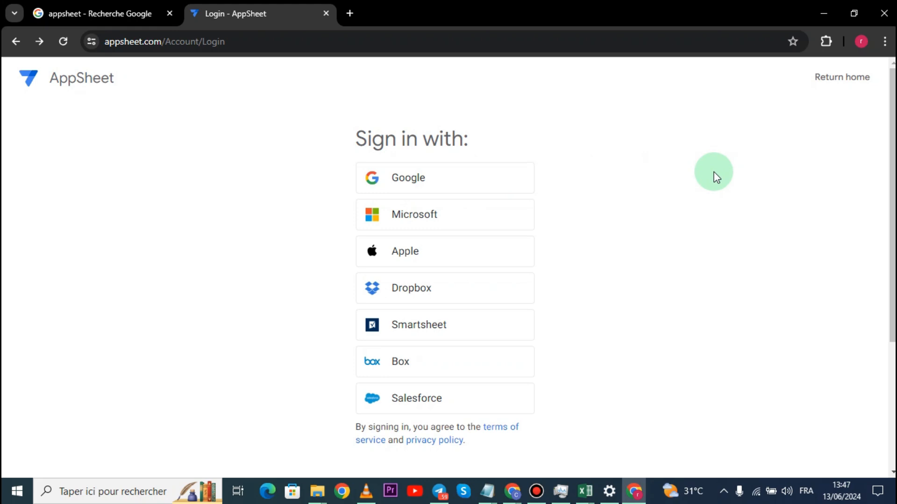
click(417, 183)
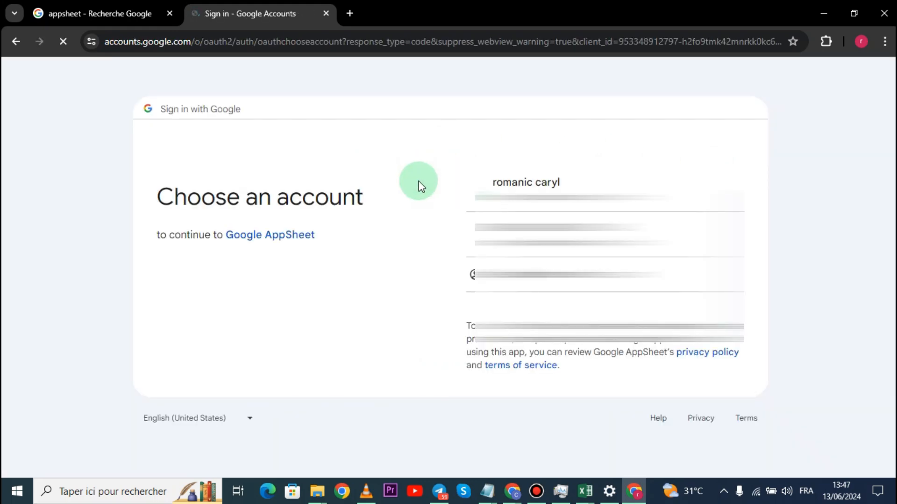
click(528, 186)
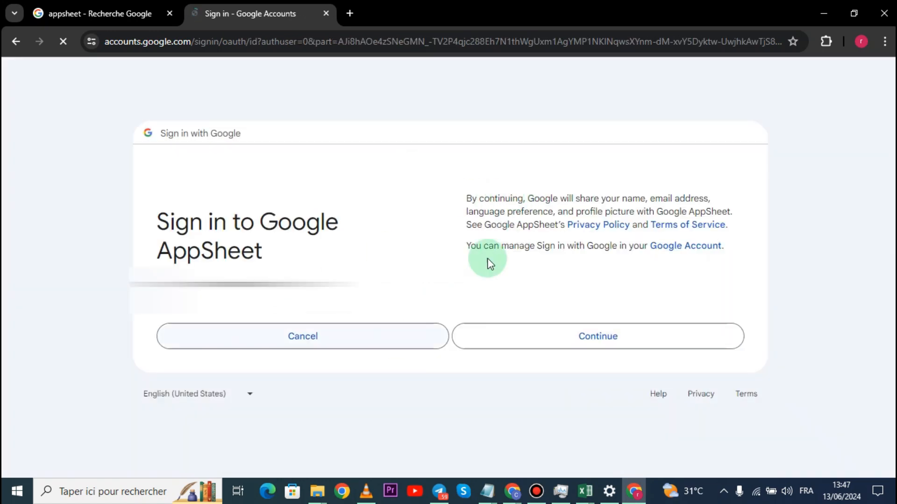
click(574, 343)
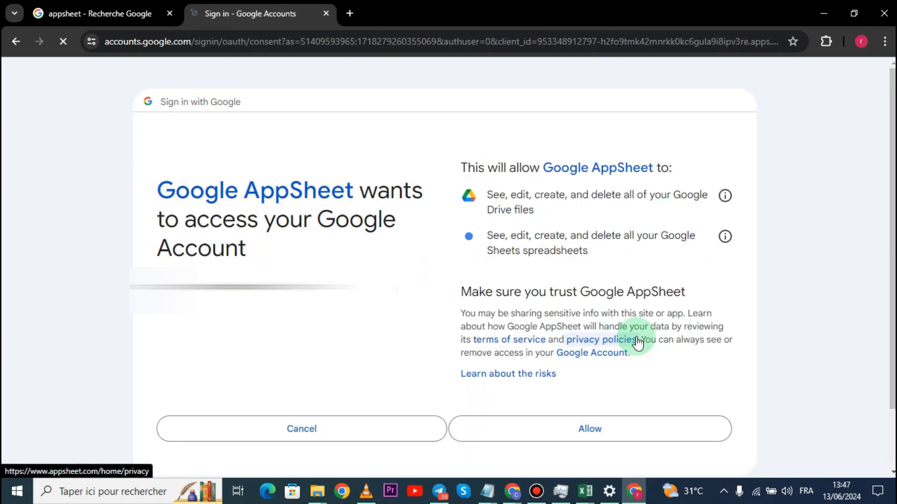
click(594, 430)
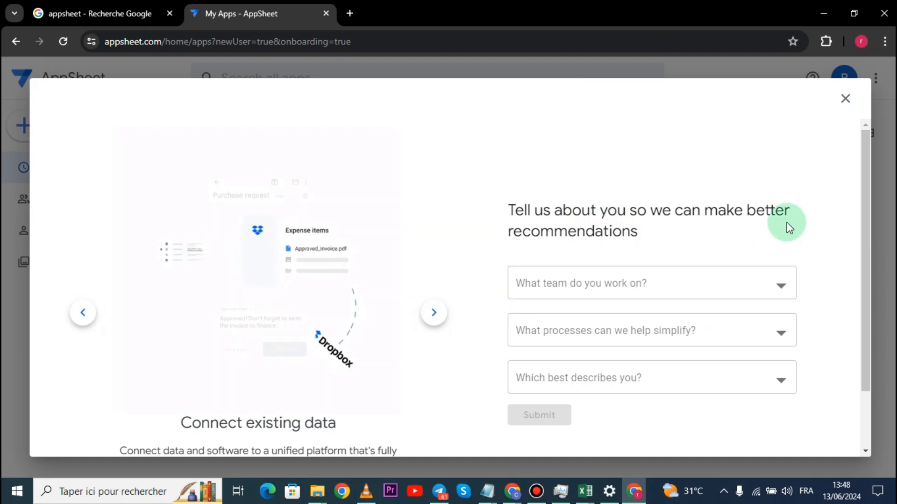
Step: Dismiss the onboarding survey and translate the My Apps page into French
click(845, 98)
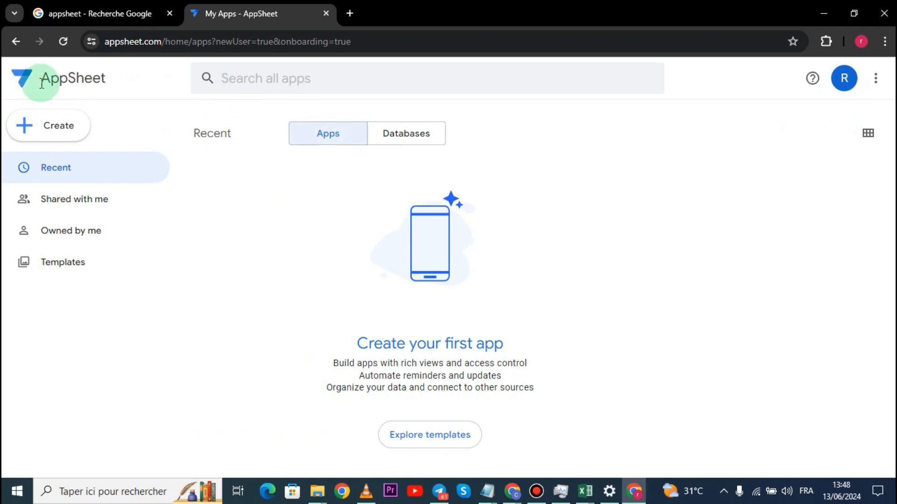
right_click(580, 214)
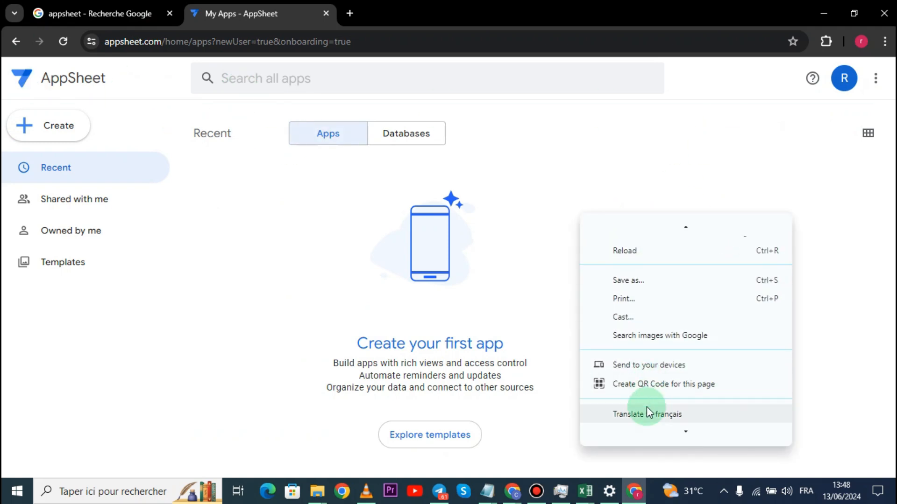
click(649, 410)
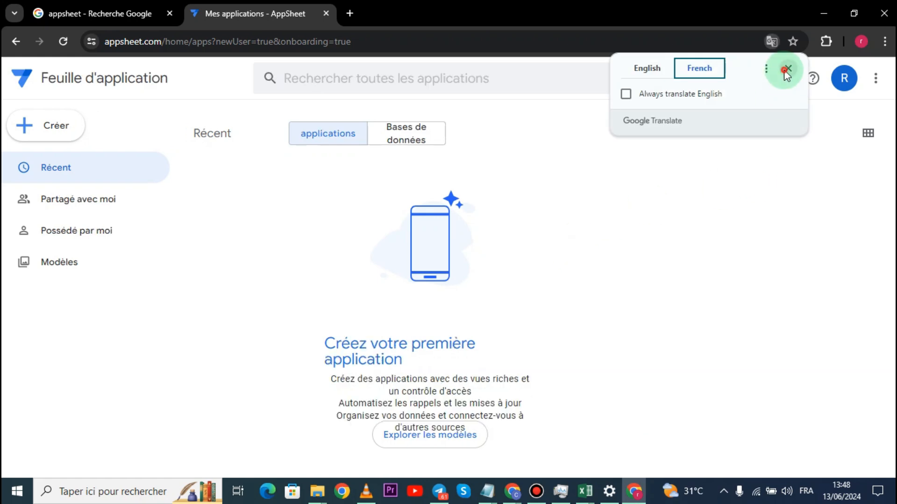
click(787, 72)
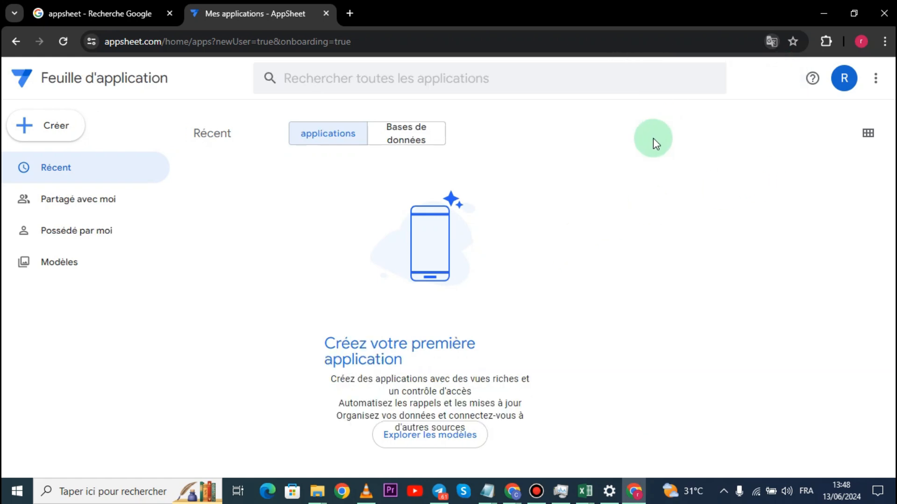
Step: Start creating a new application from a template
click(52, 125)
mouse_move(55, 170)
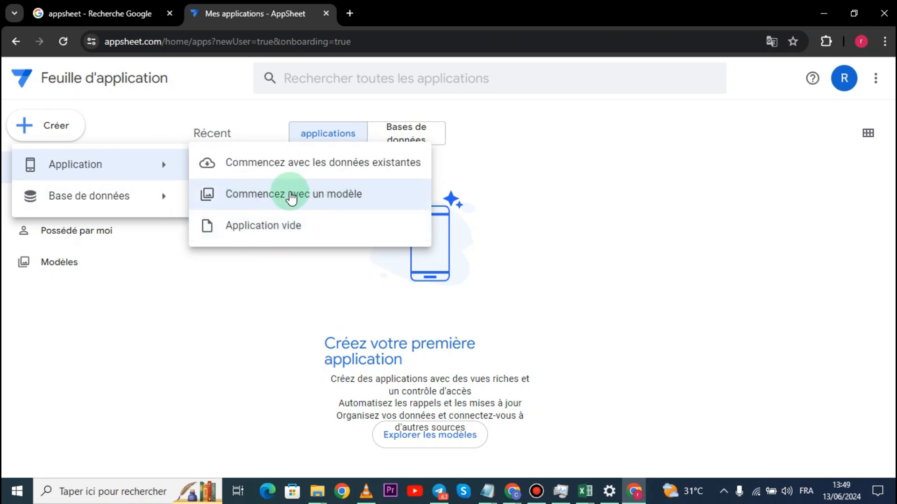
click(308, 198)
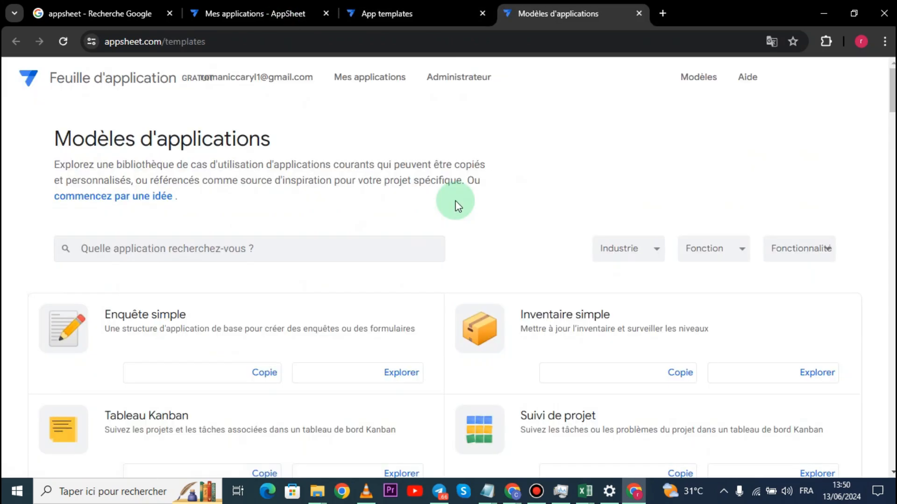
Step: Find the "Liste de choses à faire" template in the gallery and start copying it
scroll(457, 206, down, 10)
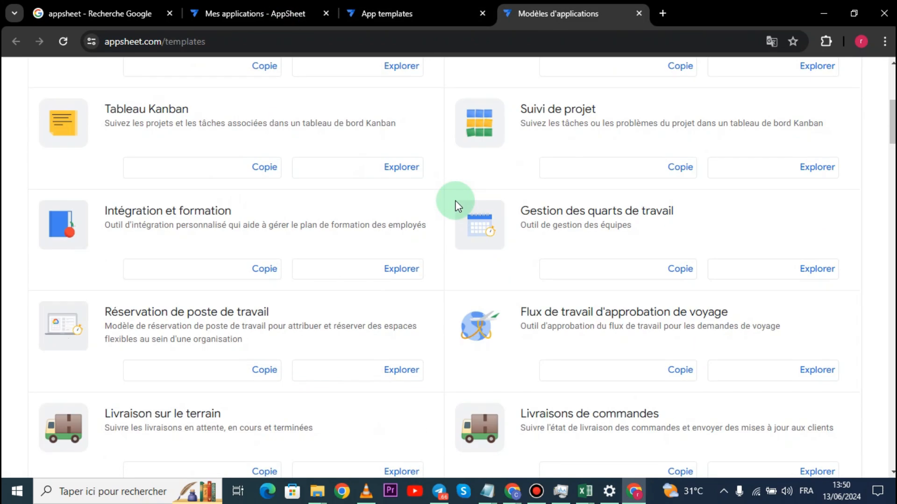
scroll(456, 206, down, 3)
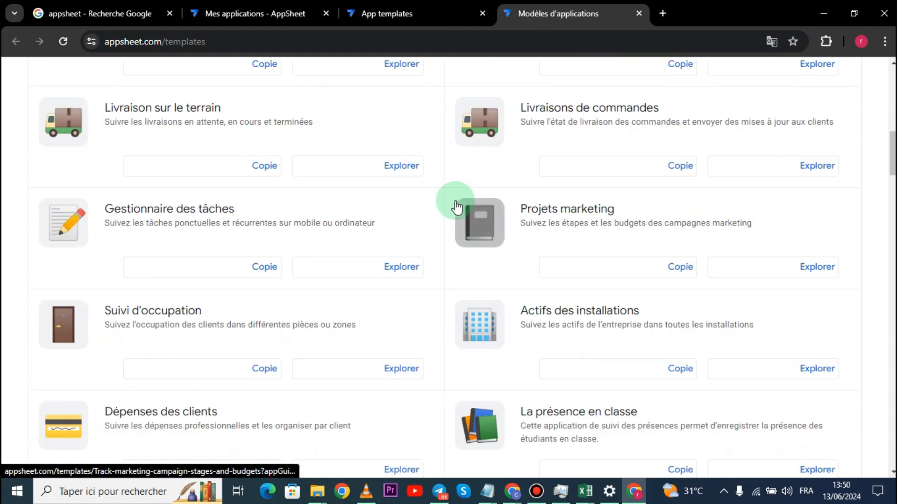
scroll(457, 205, down, 3)
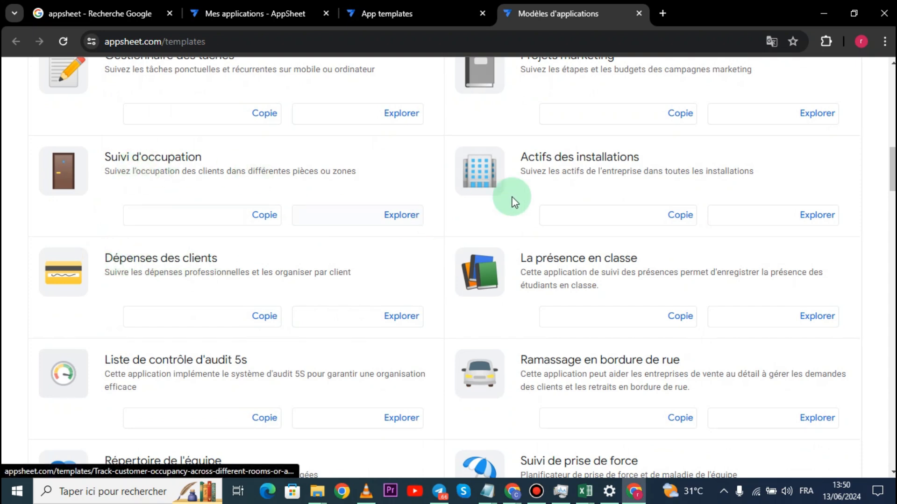
scroll(497, 269, down, 6)
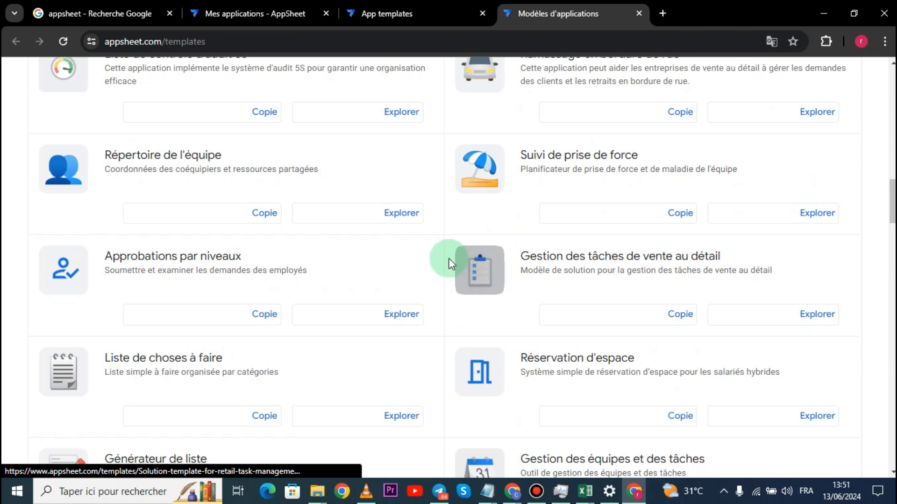
scroll(447, 250, down, 3)
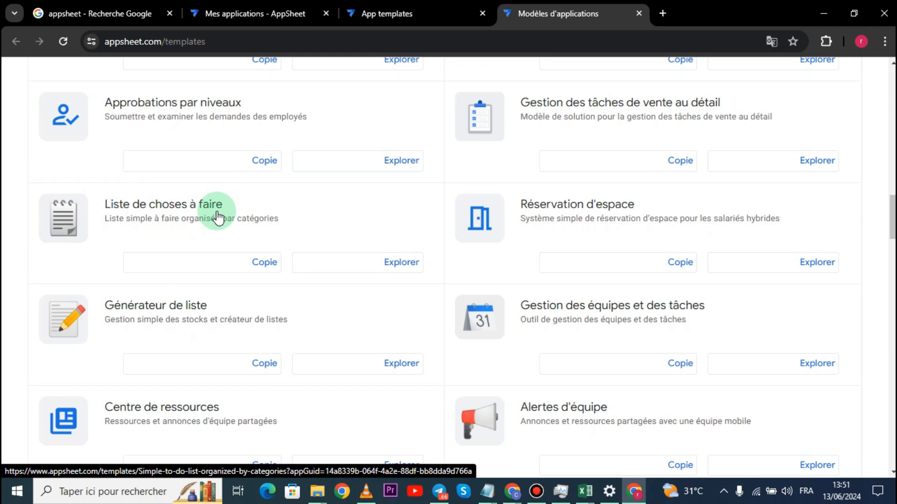
click(264, 262)
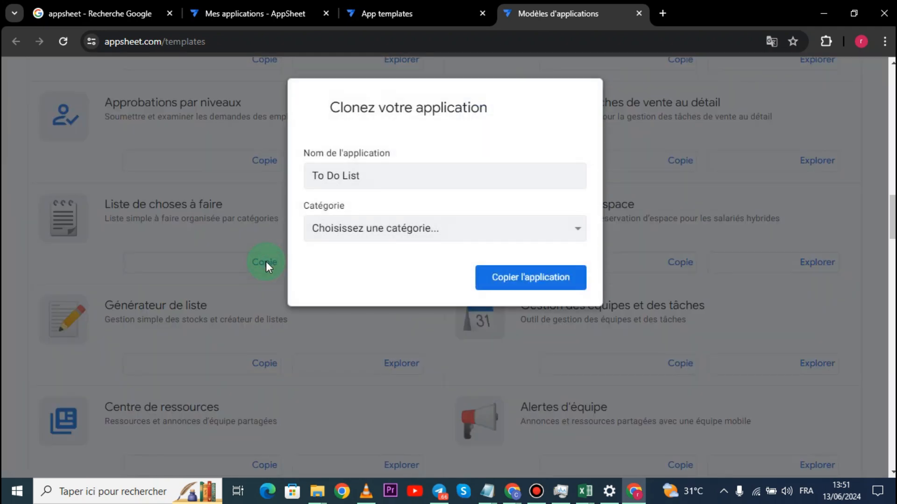
Step: Name the cloned application "Datacenter App", assign it the category Productivité, and create the copy
triple_click(411, 178)
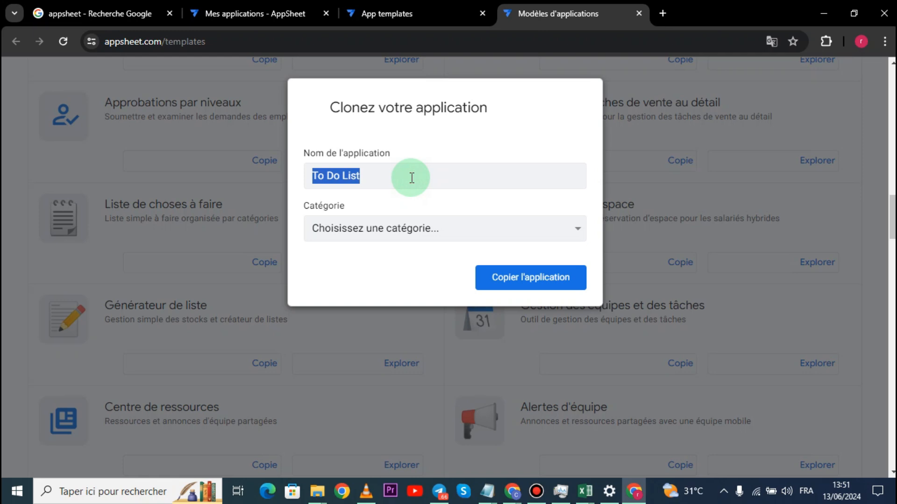
text(Datacent)
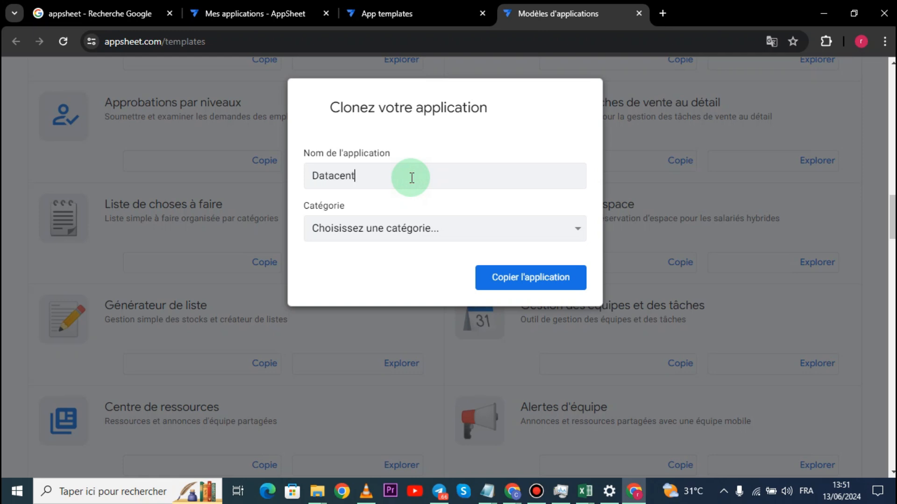
text(er App)
click(475, 233)
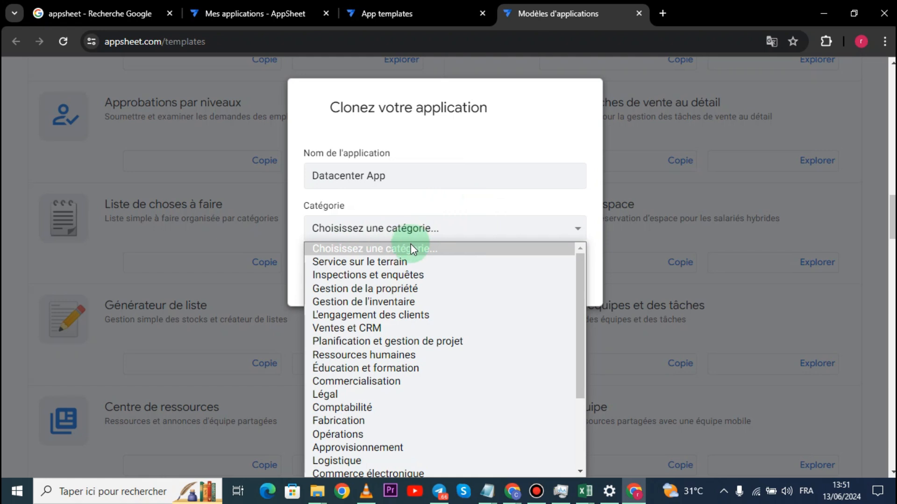
scroll(406, 301, down, 5)
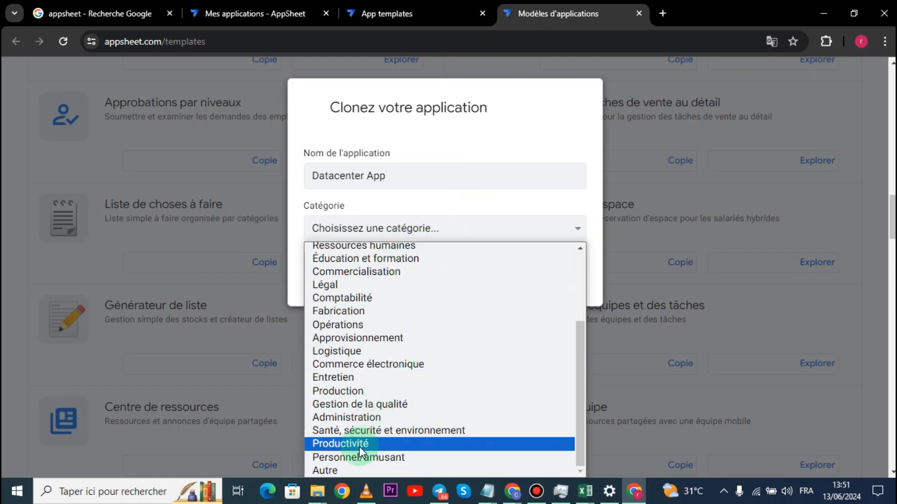
click(350, 445)
click(517, 280)
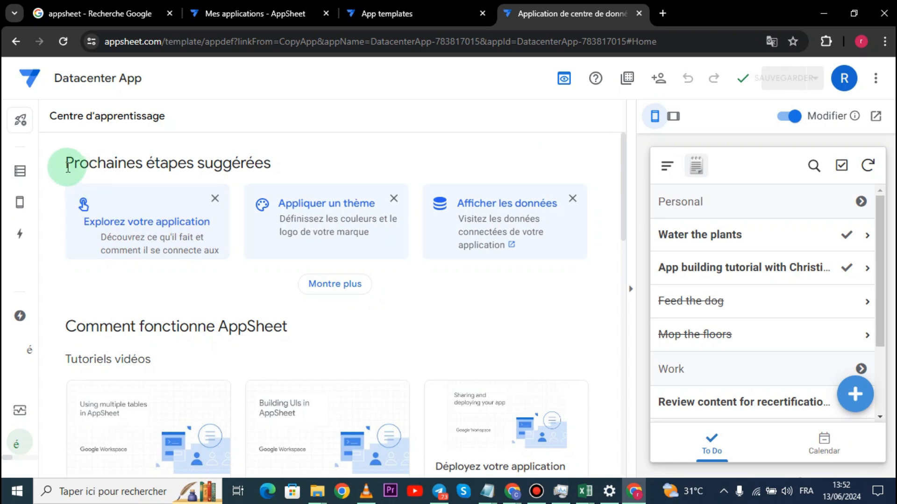
Step: Expand the suggested next steps and examine the learning centre's tutorials, articles and templates, along with the to-do list in the app preview
drag(66, 163, 280, 170)
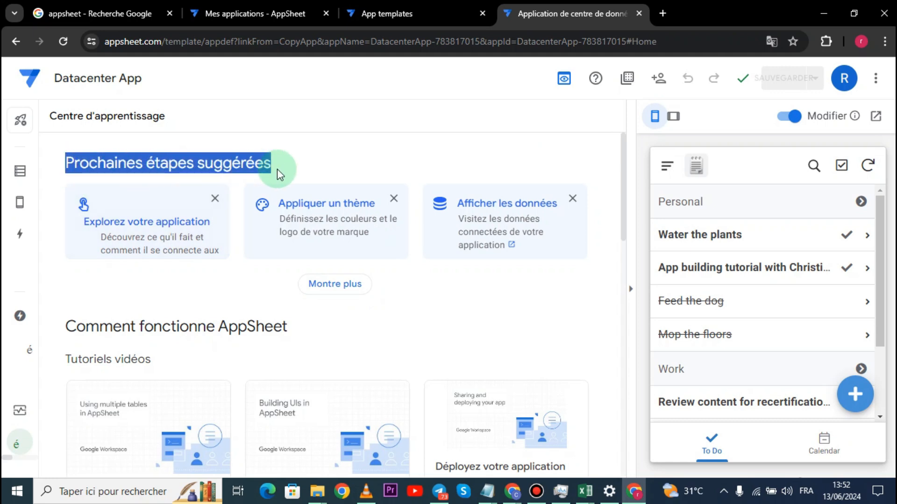
click(327, 154)
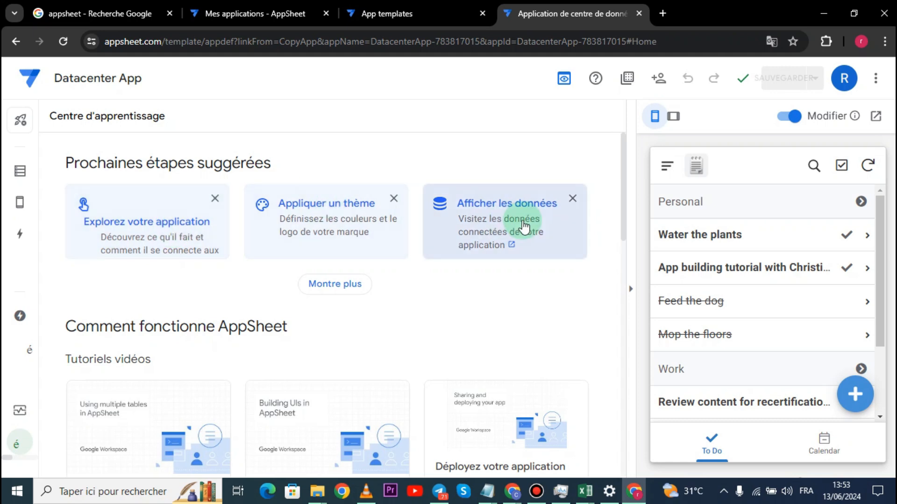
click(336, 286)
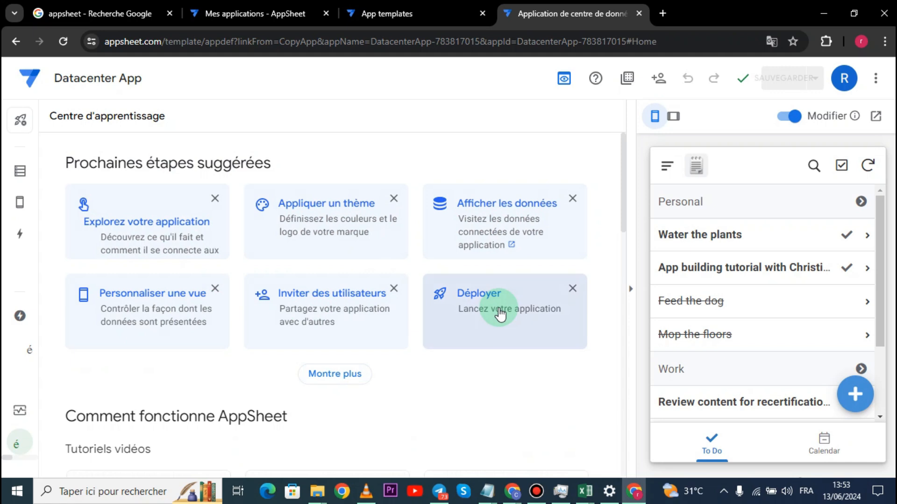
scroll(500, 315, down, 3)
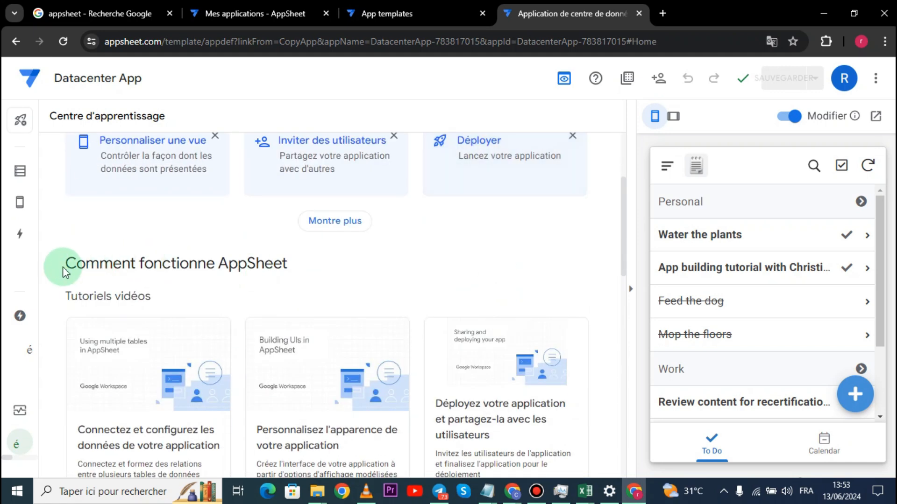
scroll(280, 273, down, 3)
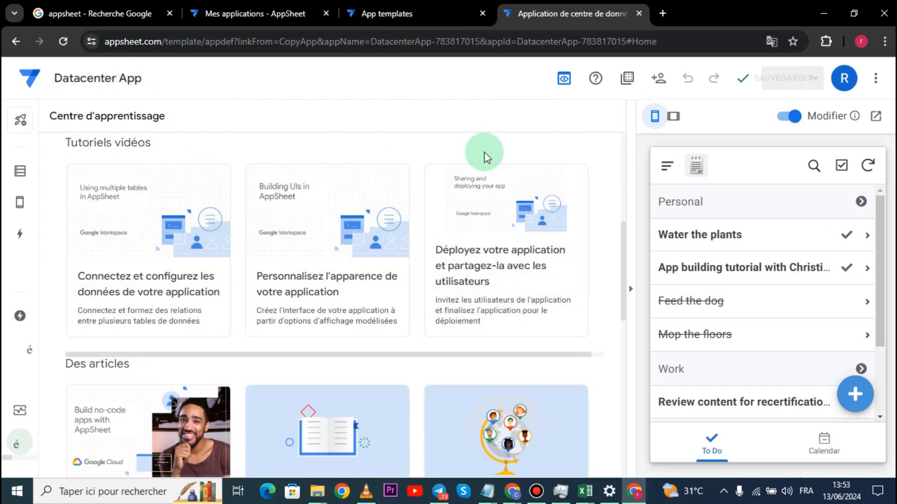
scroll(528, 229, down, 5)
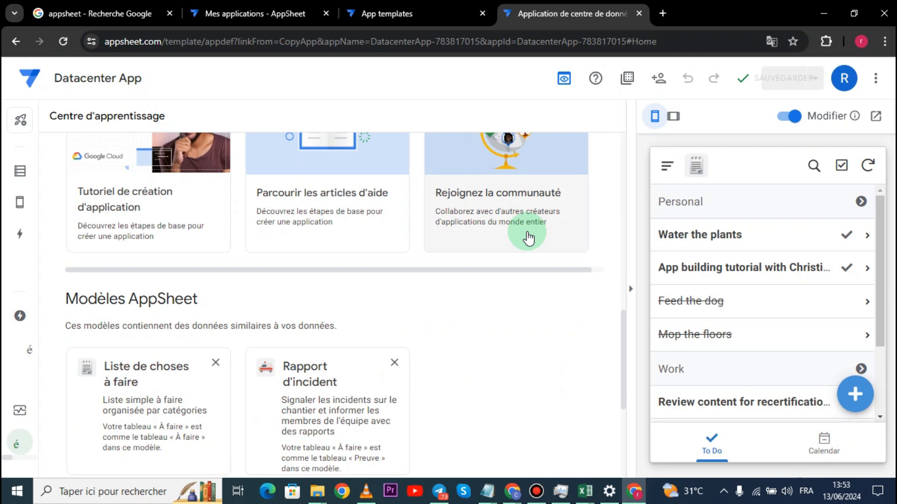
mouse_move(870, 161)
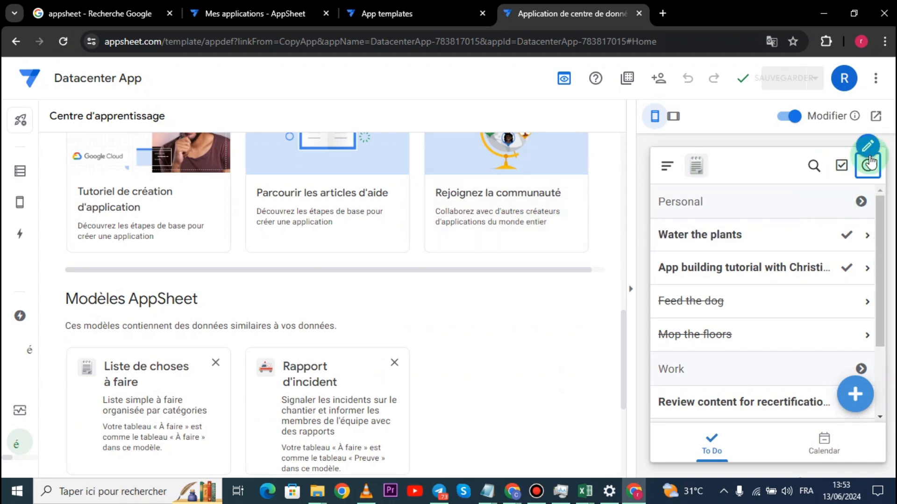
scroll(612, 266, up, 5)
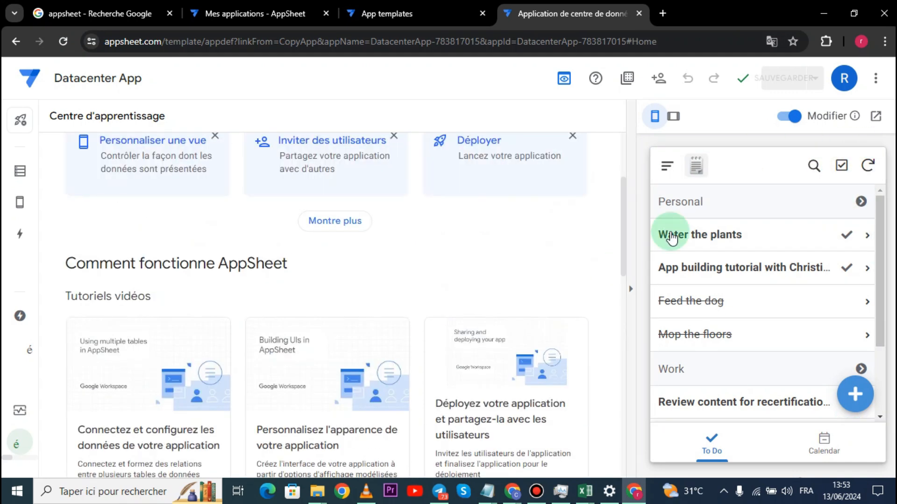
mouse_move(859, 305)
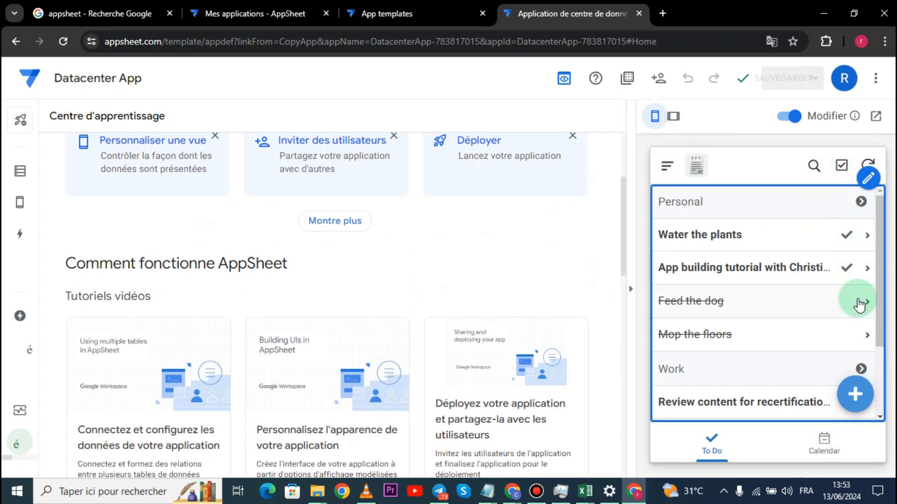
scroll(862, 302, down, 3)
scroll(791, 297, up, 3)
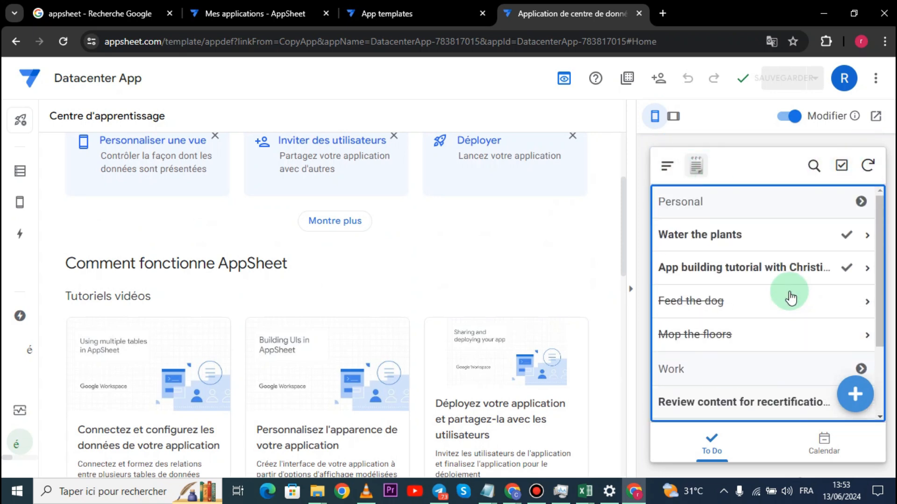
Step: Open the theme and brand settings for the header of the app preview
mouse_move(729, 172)
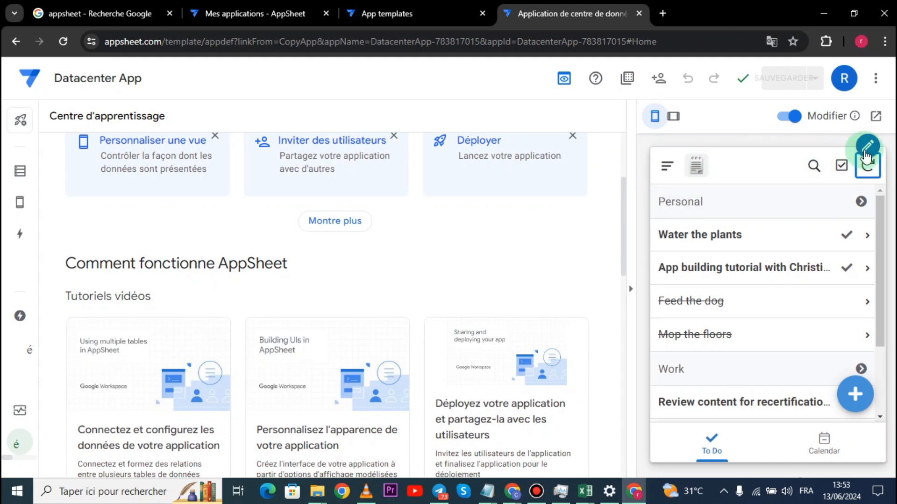
click(807, 149)
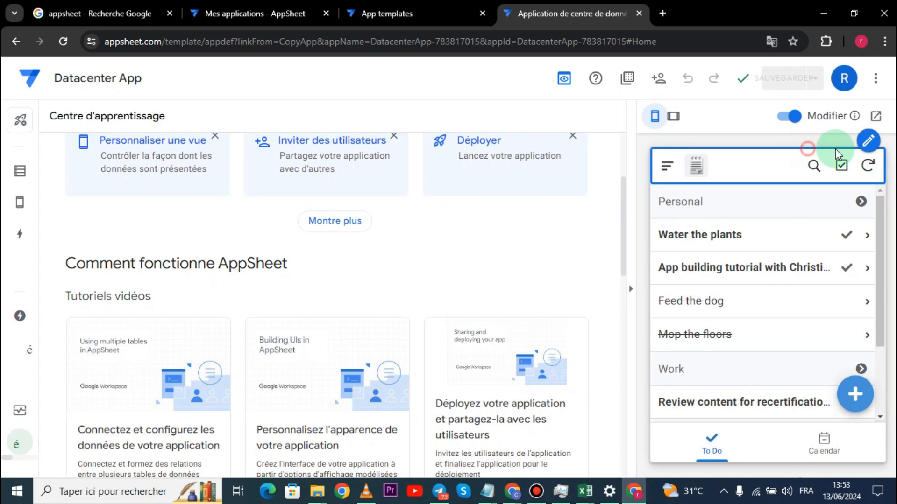
click(868, 145)
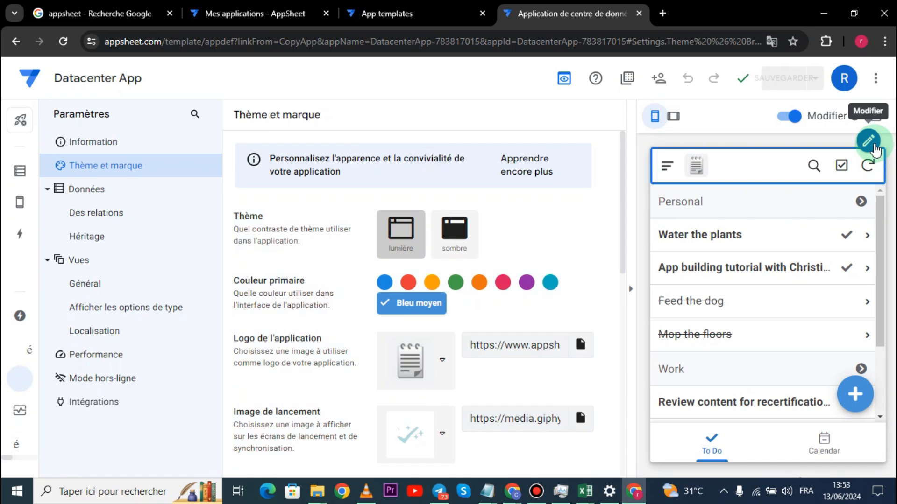
click(270, 219)
Step: Apply the dark (sombre) theme to the app and set its primary colour to turquoise
click(457, 233)
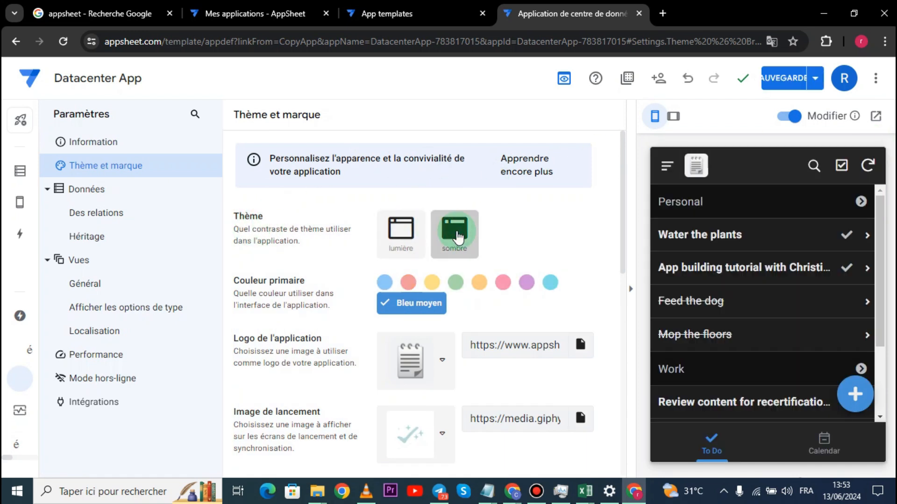
click(402, 229)
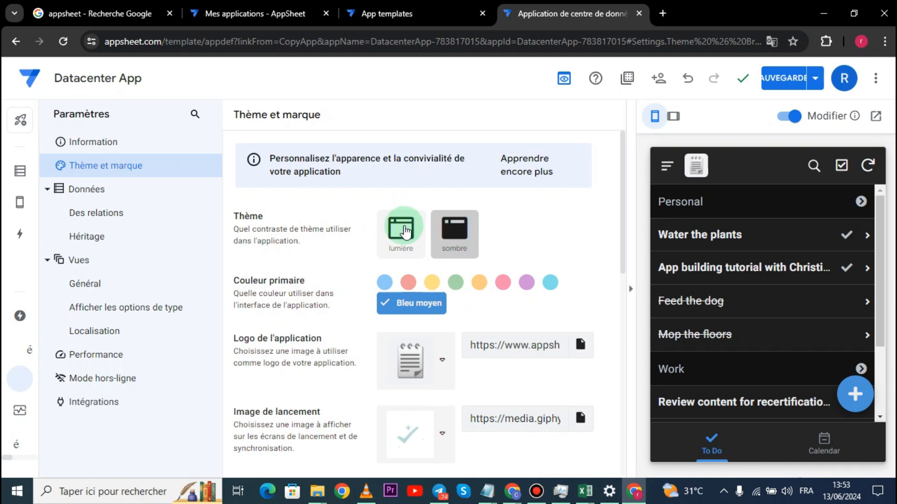
click(406, 223)
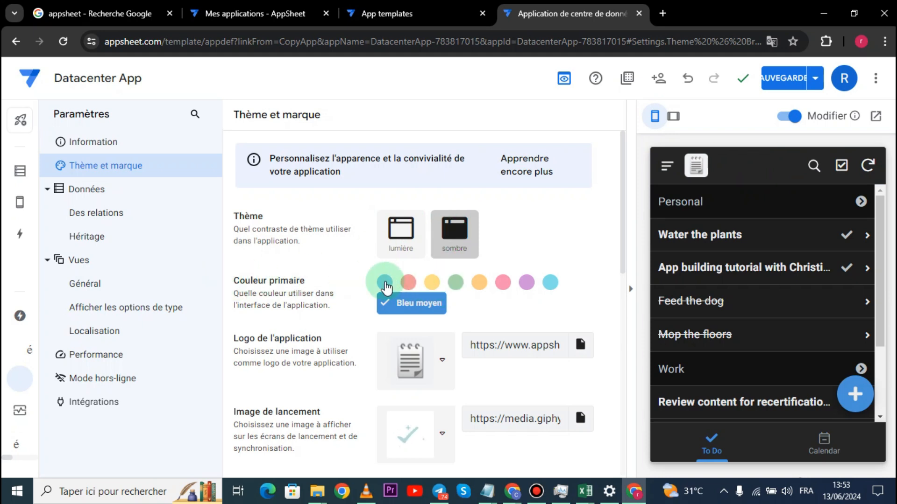
click(551, 283)
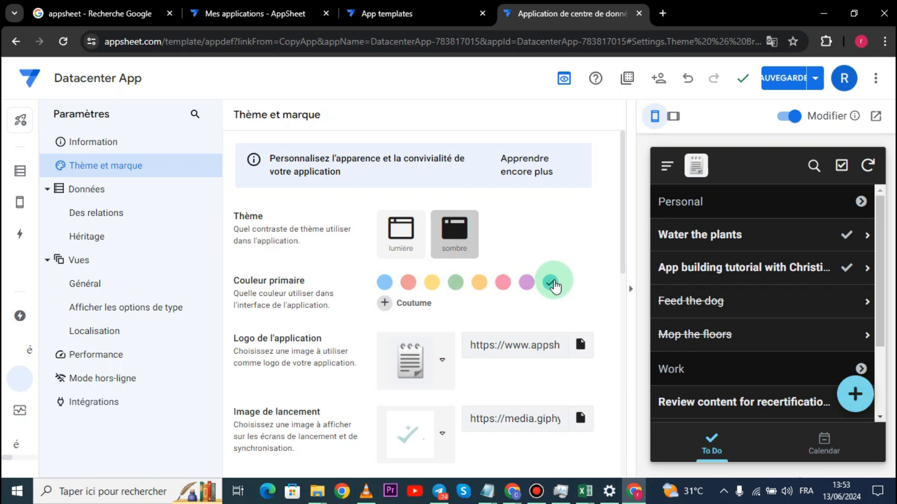
mouse_move(858, 394)
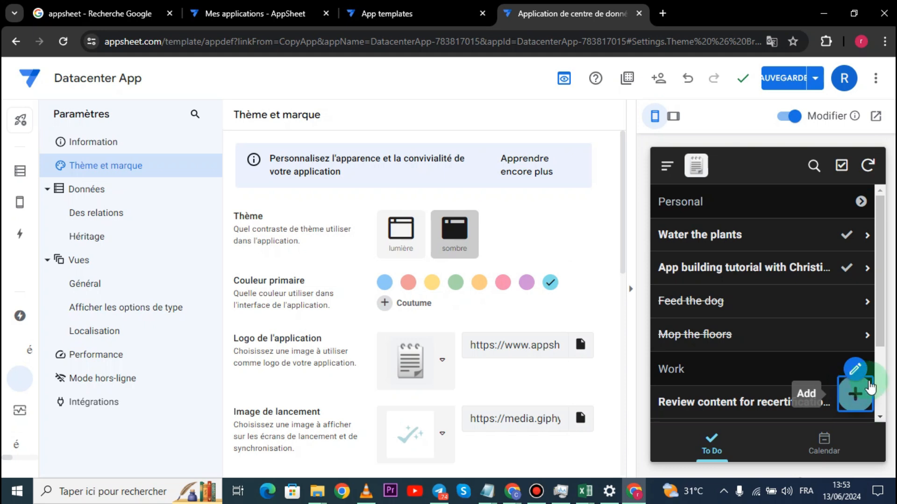
Step: Replace the application logo with the checklist-and-pencil image
scroll(317, 348, down, 3)
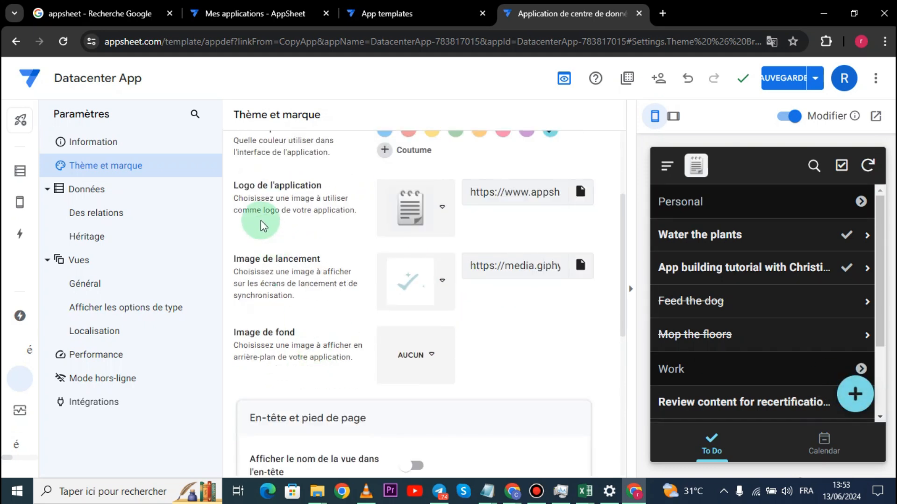
drag(232, 186, 325, 191)
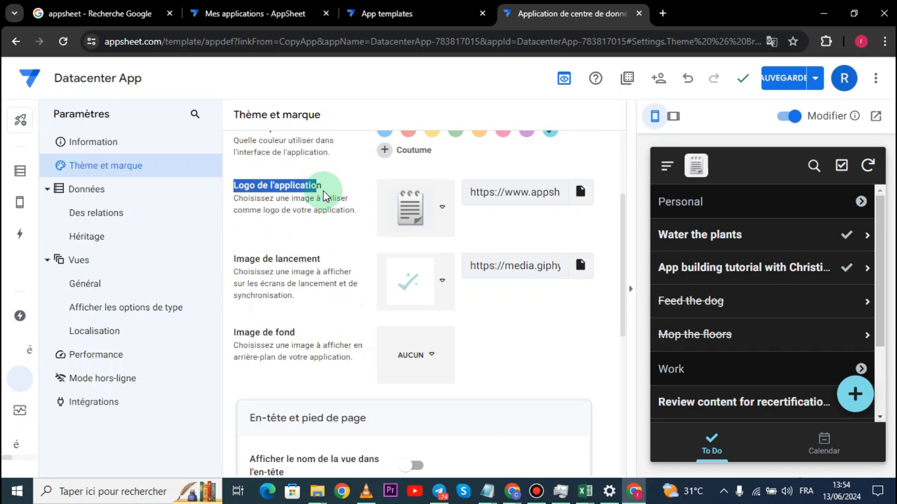
click(434, 206)
scroll(469, 356, down, 3)
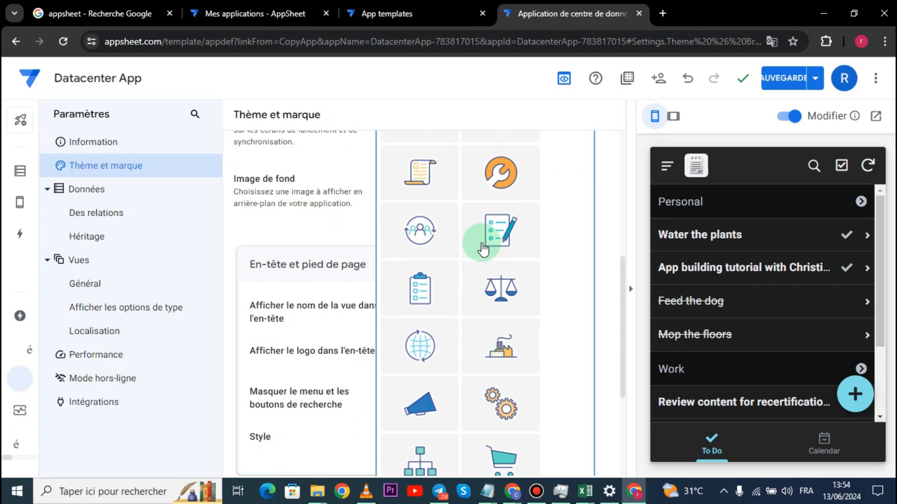
click(522, 238)
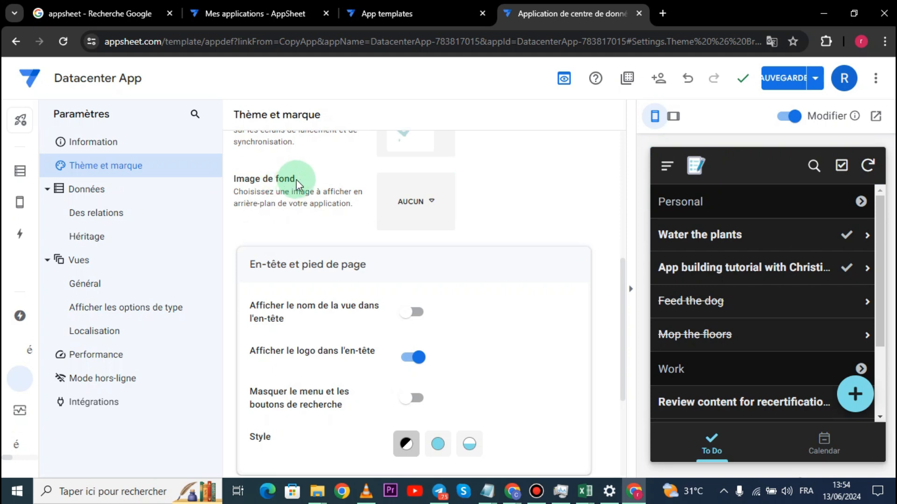
Step: Set the application's background image to the dark patterned option
click(415, 201)
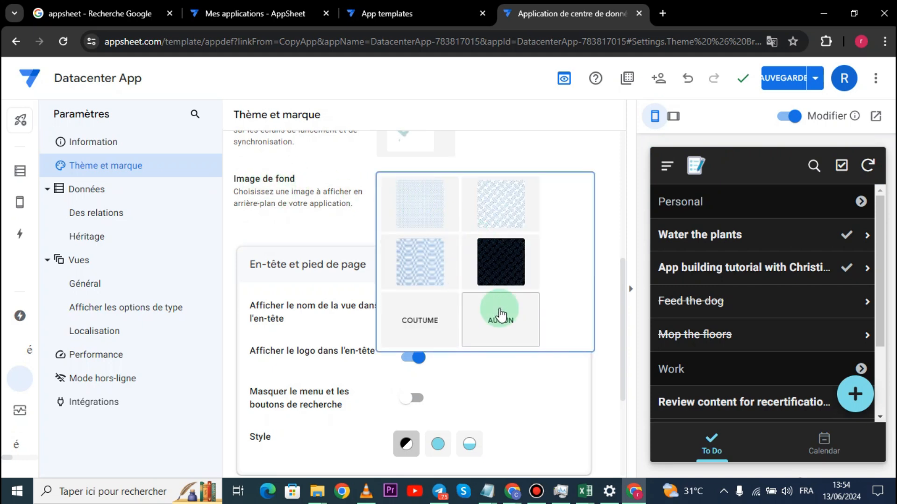
click(500, 261)
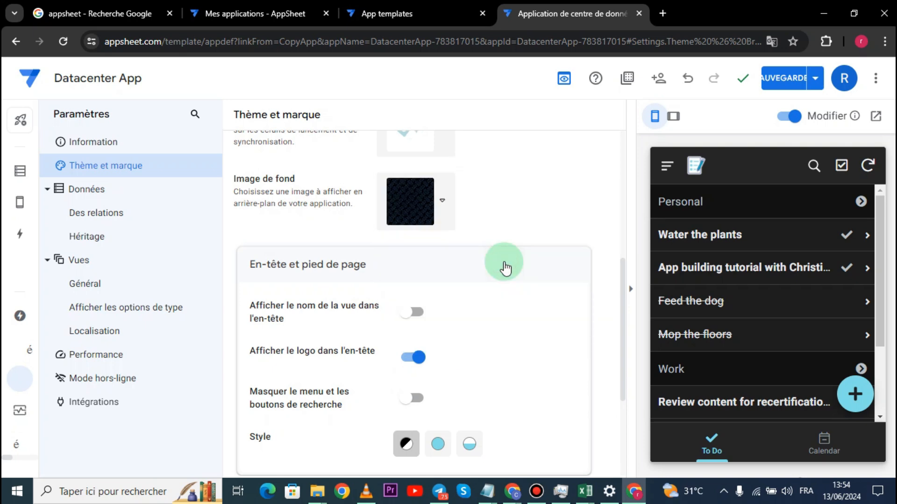
click(429, 218)
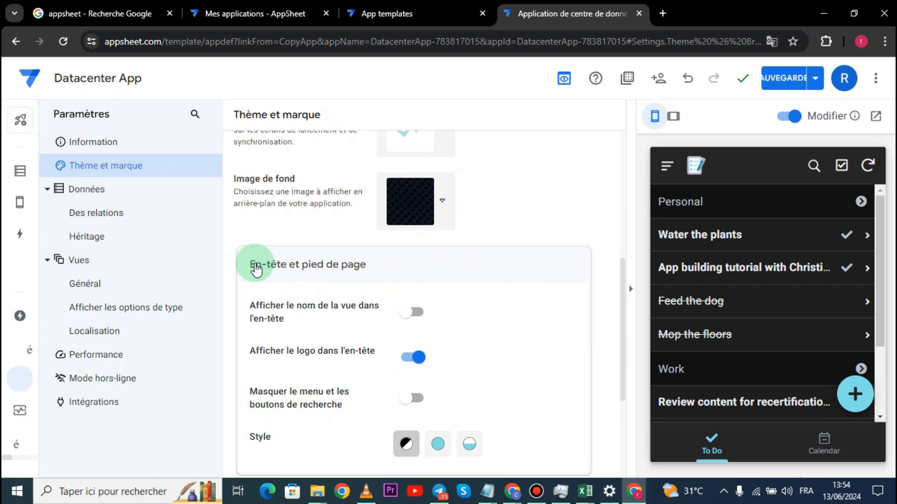
Step: Enable displaying the view name in the app header
scroll(479, 299, down, 3)
scroll(386, 245, up, 3)
drag(250, 307, 374, 320)
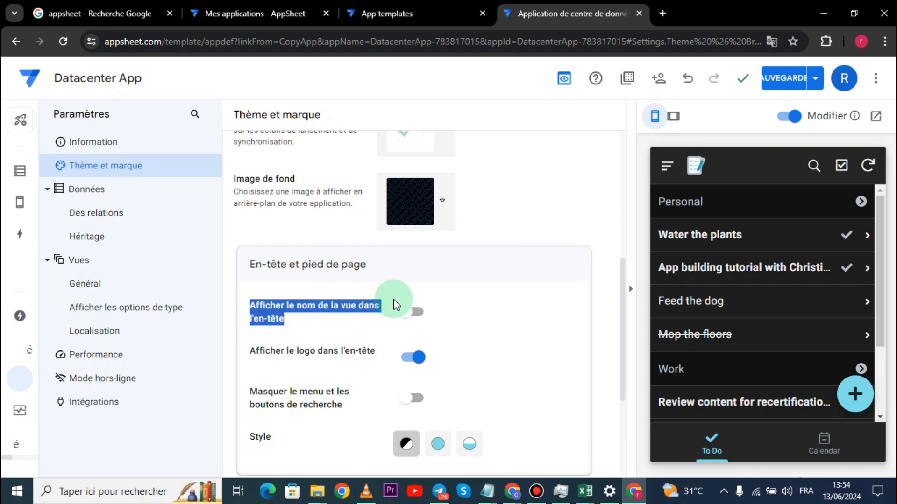
click(432, 281)
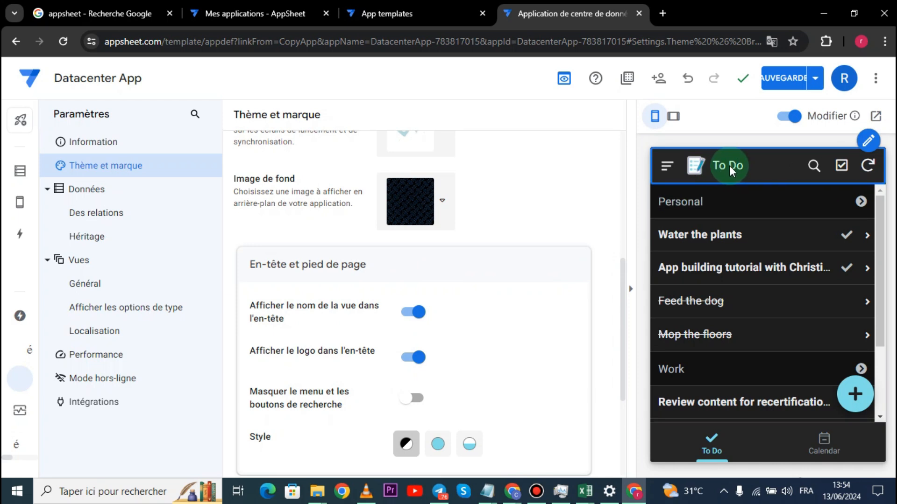
Step: Turn the display of the logo in the header off and back on
scroll(344, 261, down, 3)
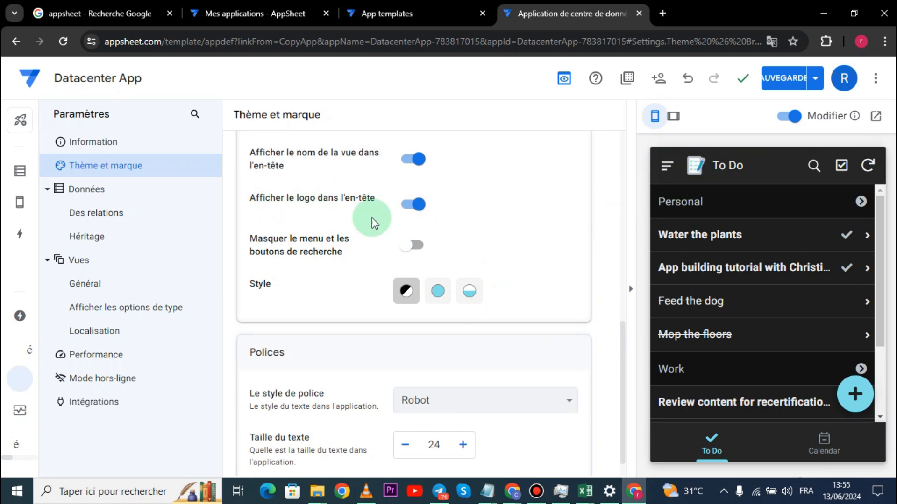
click(418, 206)
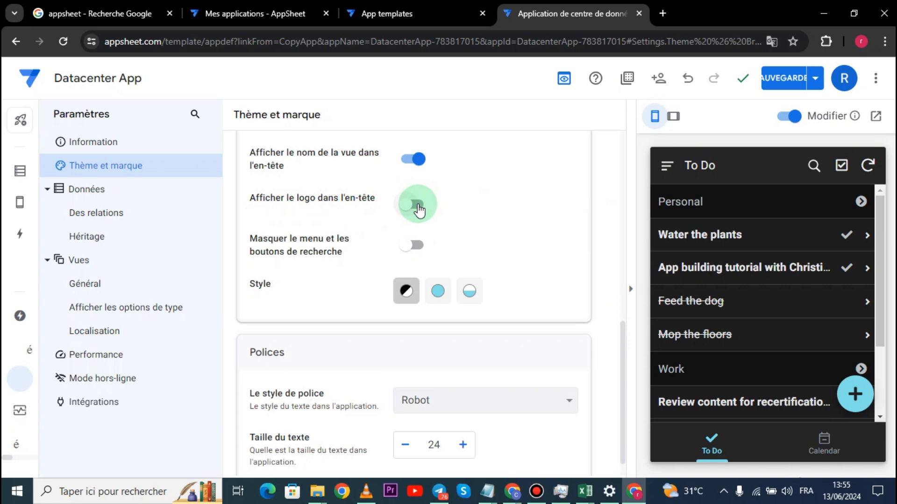
click(417, 206)
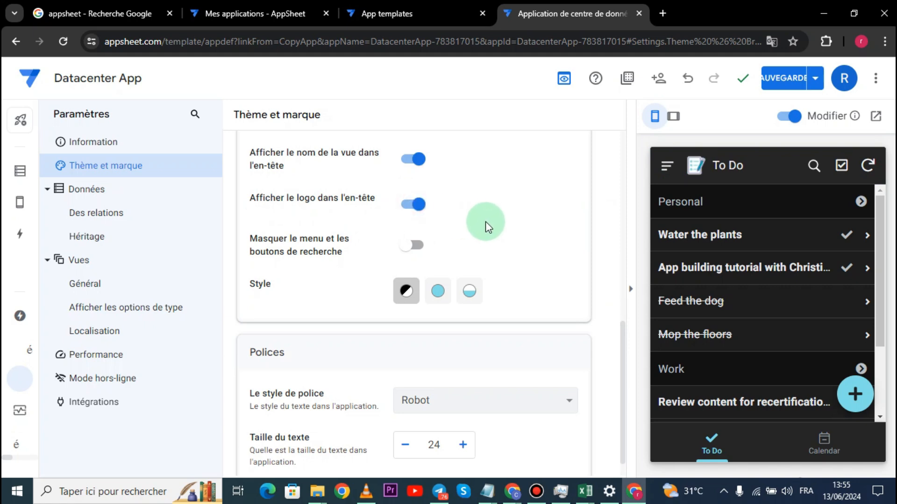
Step: Set the application's font style to Rubik
scroll(487, 222, down, 1)
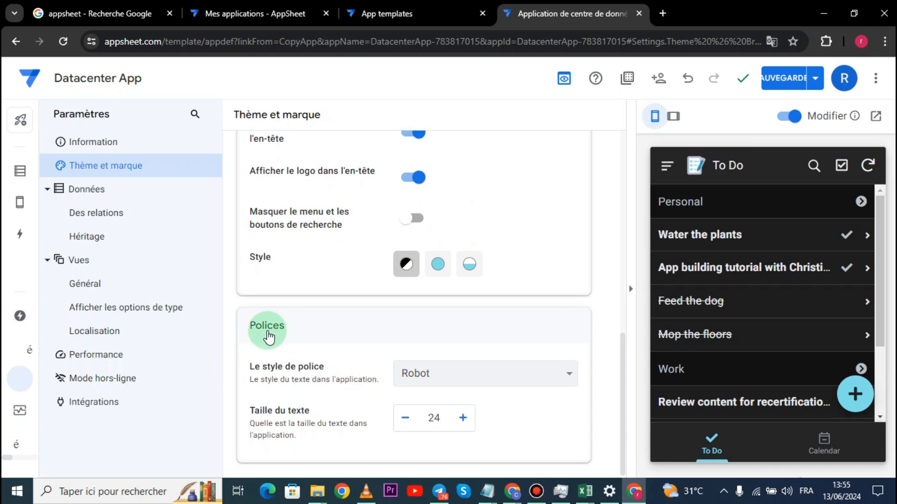
click(423, 373)
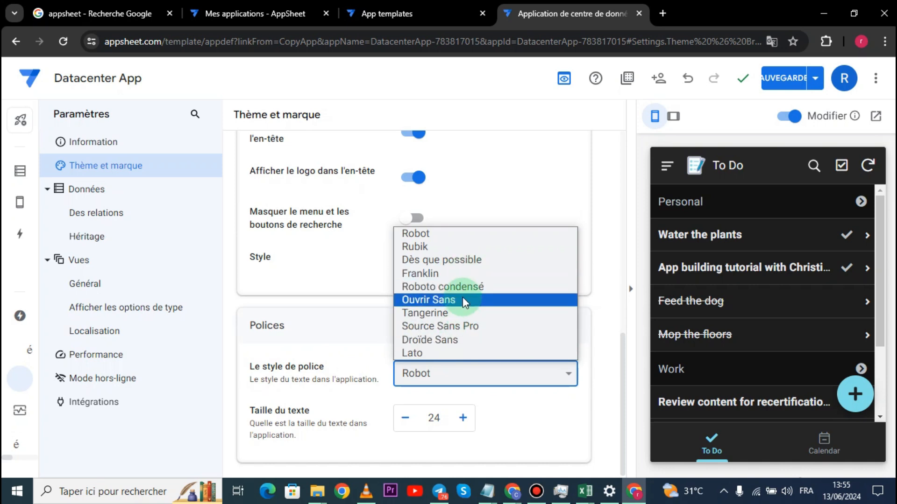
click(454, 250)
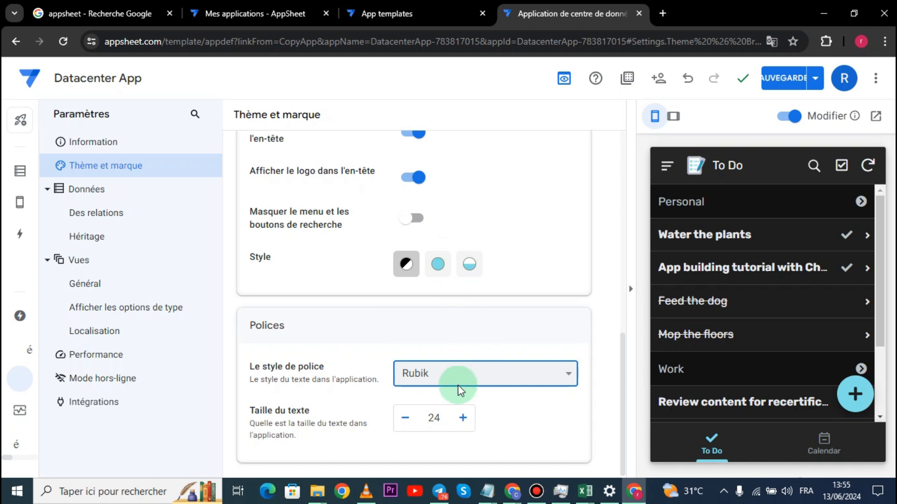
Step: Try a text size of 32 for the application, and reduce it again to below 26
drag(250, 408, 309, 408)
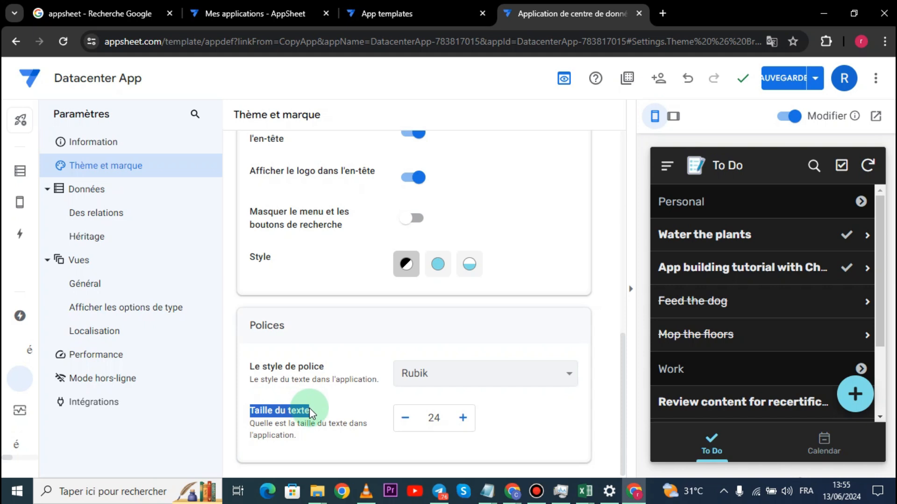
click(463, 417)
click(463, 418)
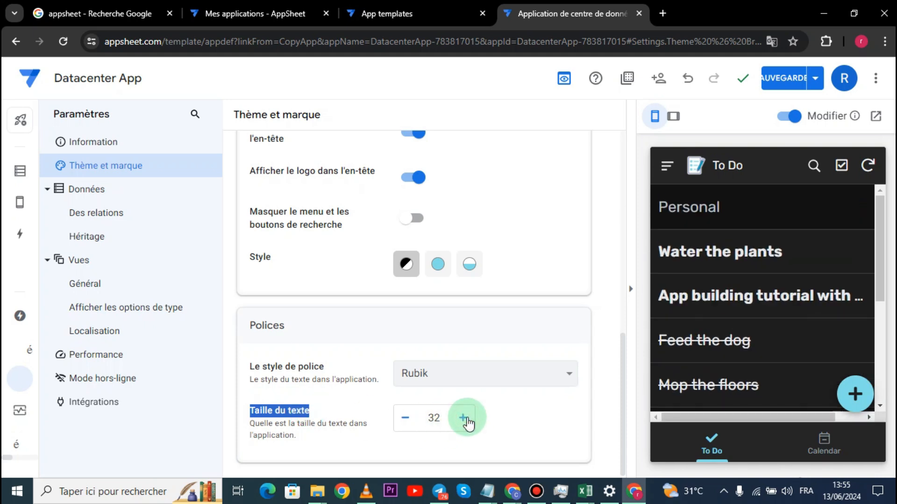
click(406, 417)
click(405, 418)
click(405, 417)
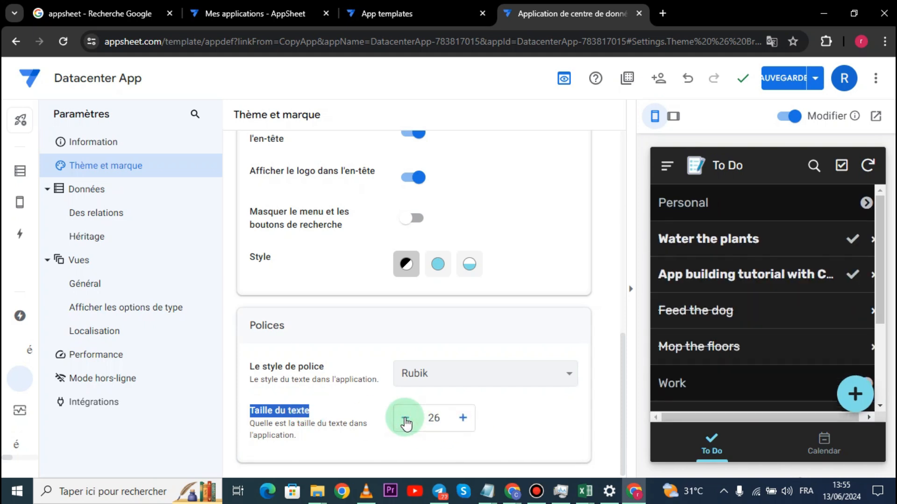
click(406, 417)
click(405, 418)
click(406, 417)
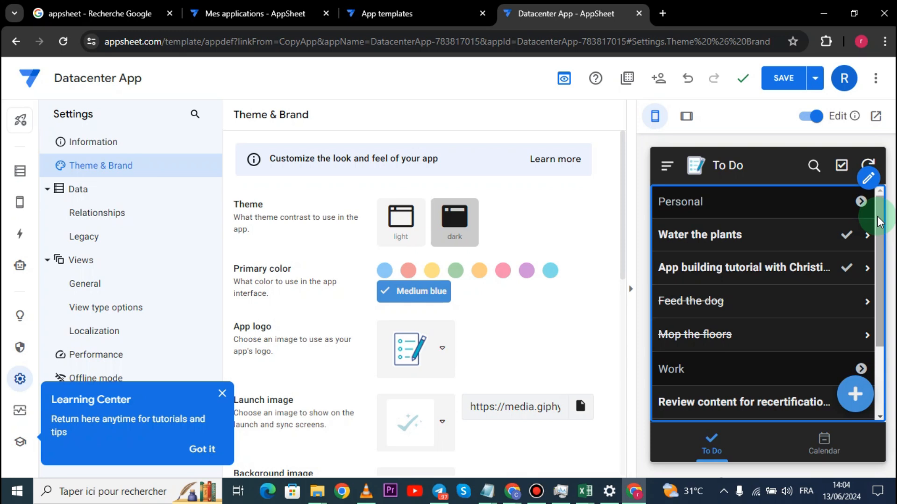
Step: Open the To Do view for editing from the app preview and translate the page into French
click(870, 178)
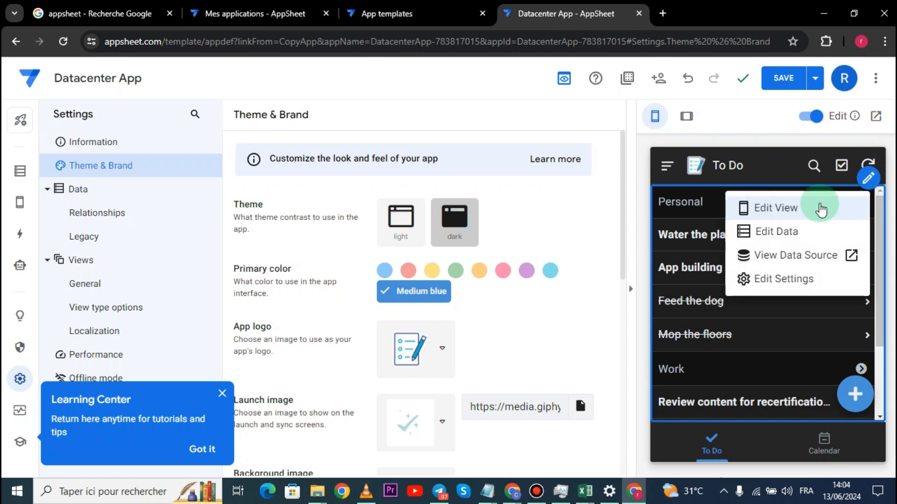
click(773, 210)
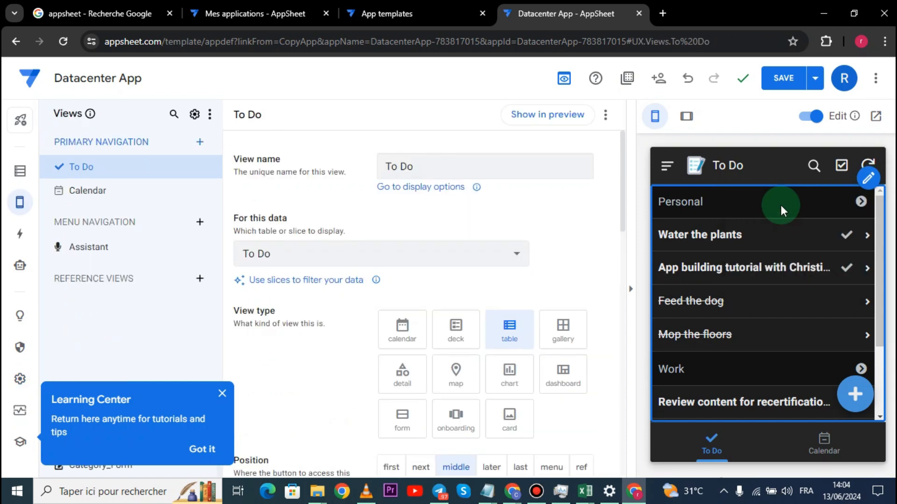
right_click(429, 101)
click(532, 313)
click(804, 246)
Step: Try the calendar, gallery and form view types on the To Do view, and set it back to table
double_click(400, 344)
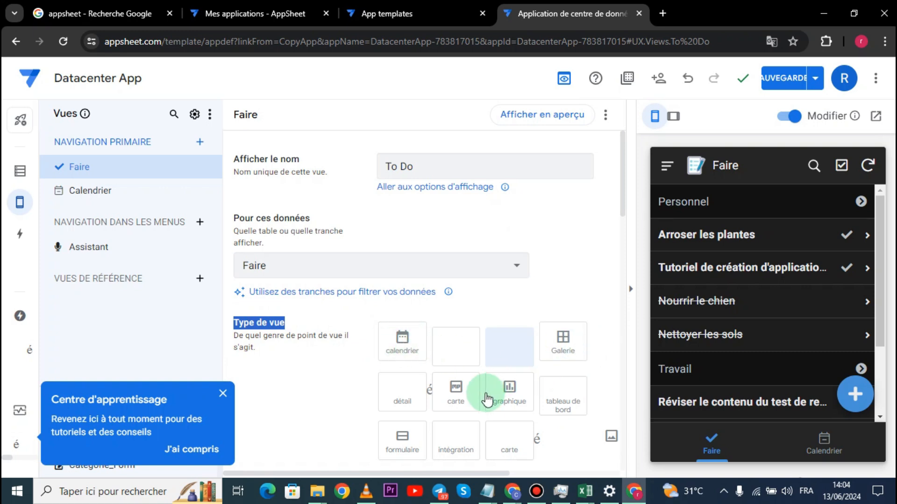
click(404, 347)
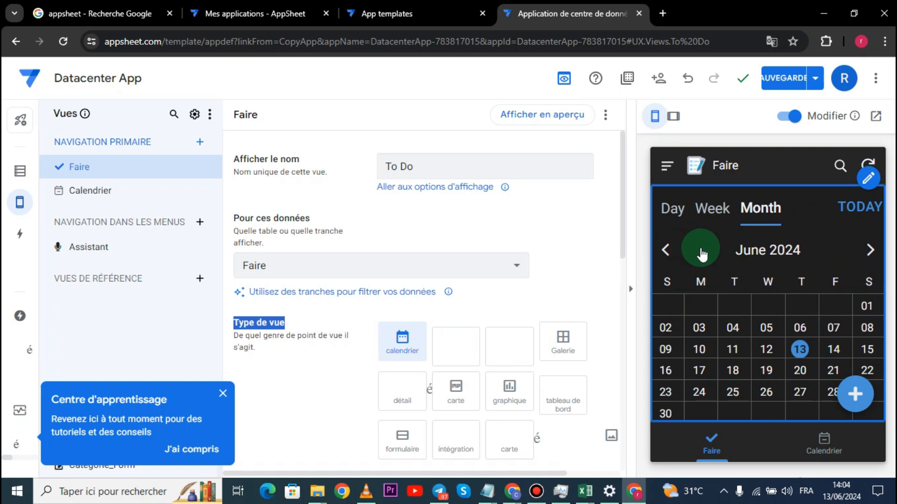
click(568, 355)
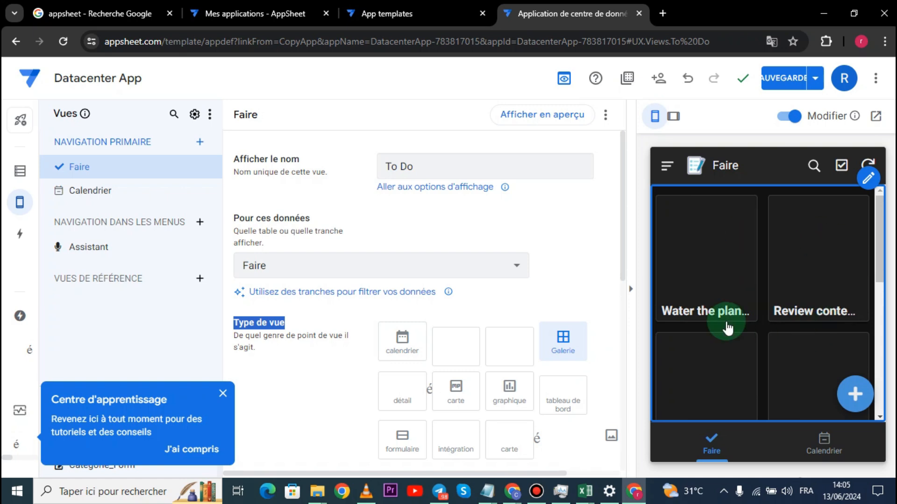
click(414, 442)
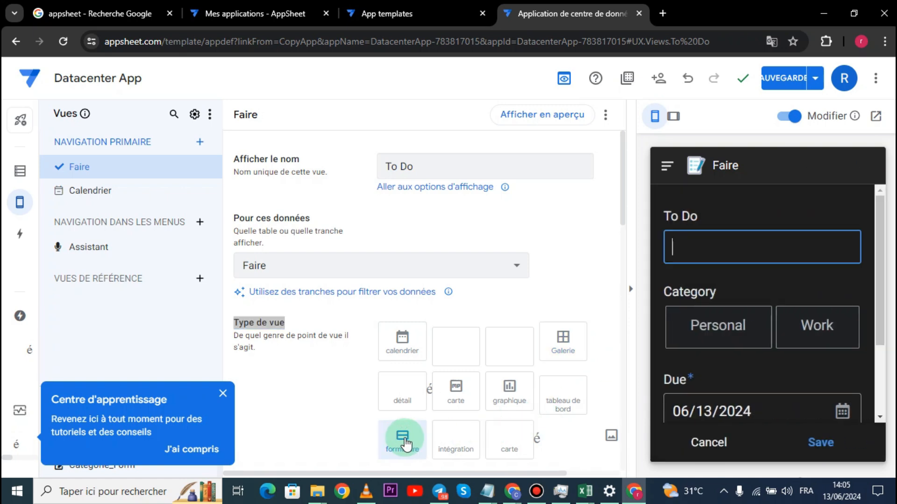
scroll(775, 289, down, 2)
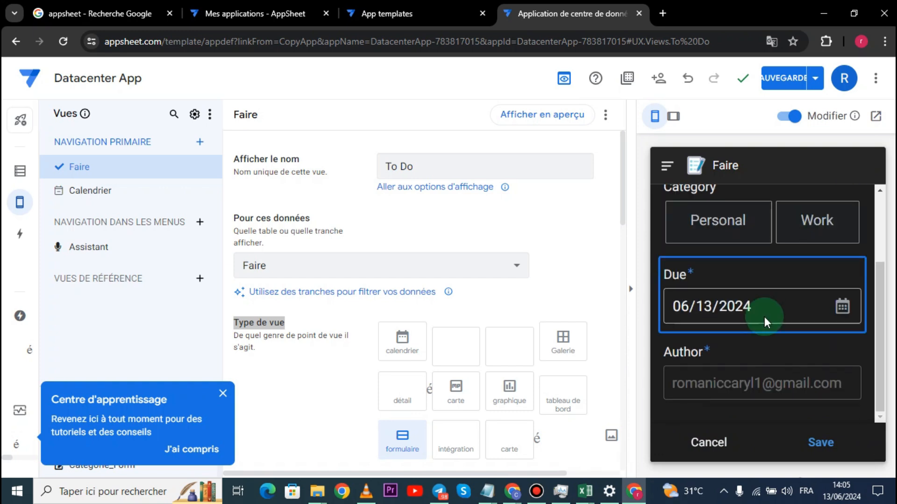
click(504, 355)
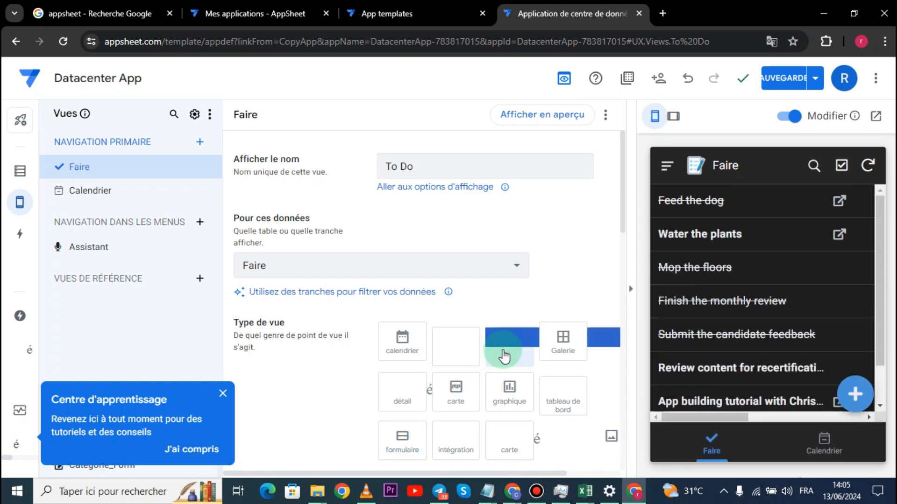
Step: Try the menu position for the To Do view, and set it back to the middle position
scroll(616, 262, down, 3)
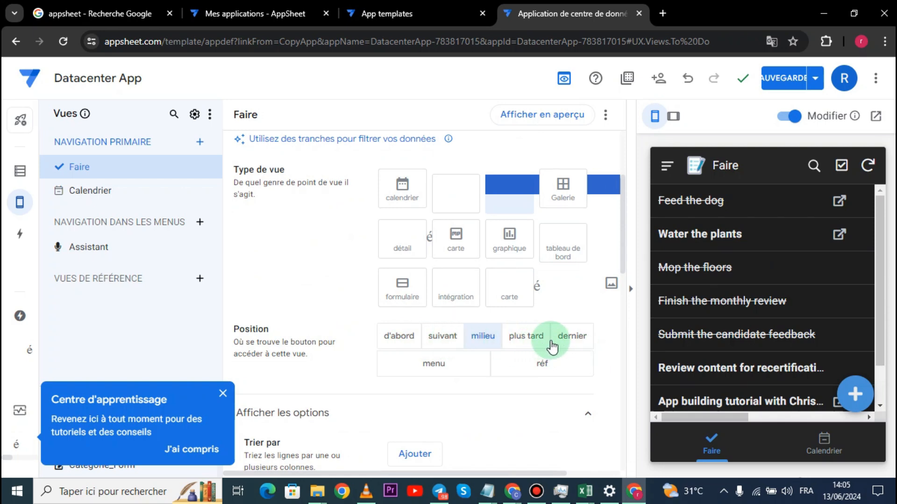
click(456, 367)
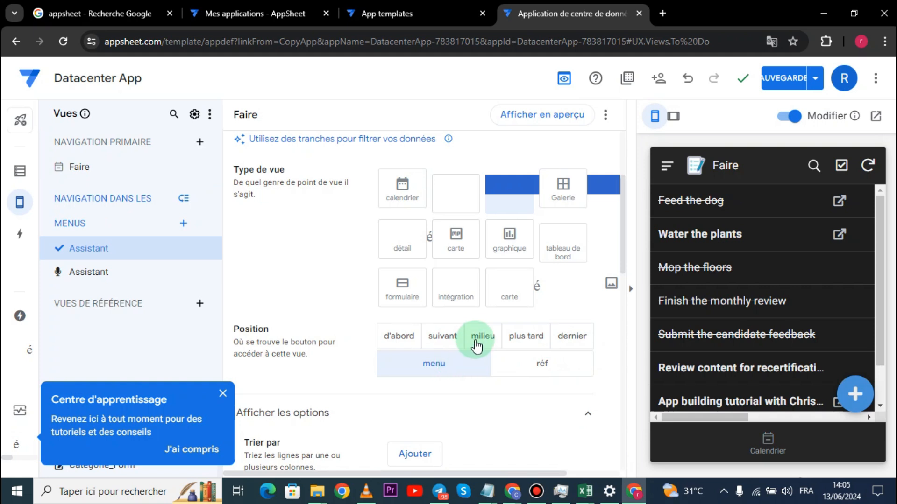
click(484, 339)
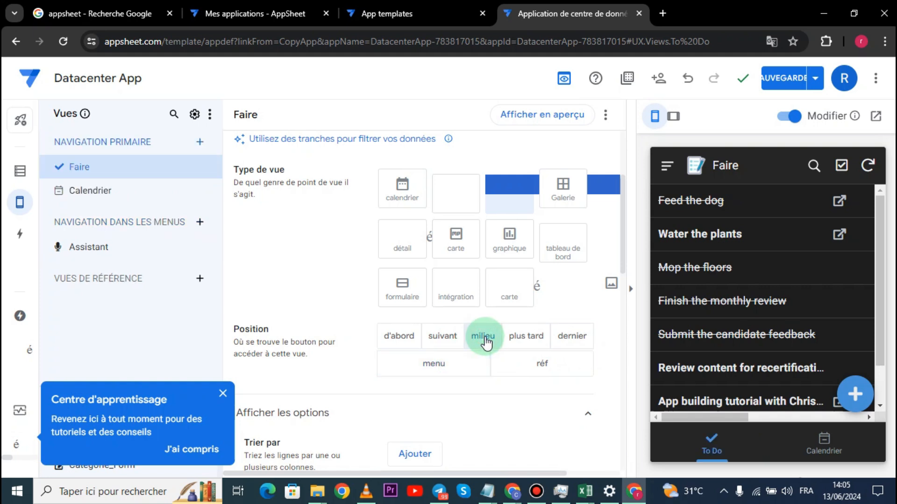
Step: Set the To Do view's icon to the solid cube and check it in the app preview
scroll(595, 335, up, 2)
scroll(595, 352, down, 3)
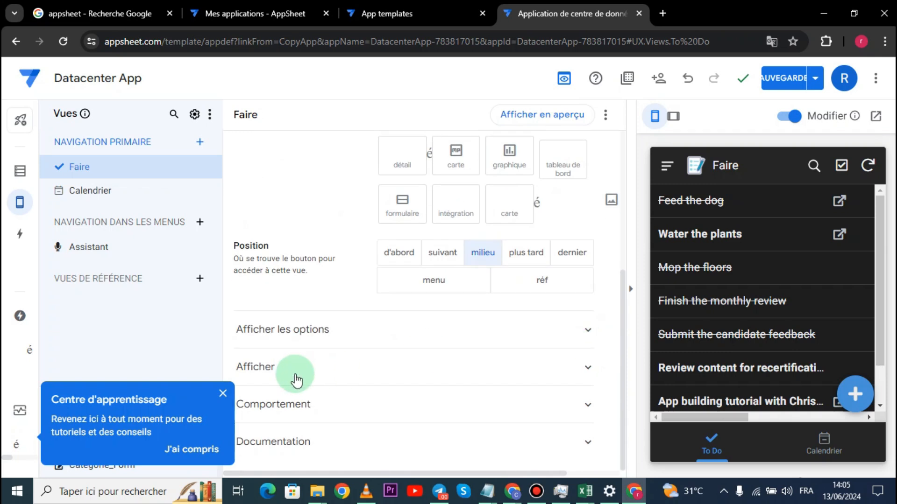
click(296, 377)
scroll(296, 376, down, 3)
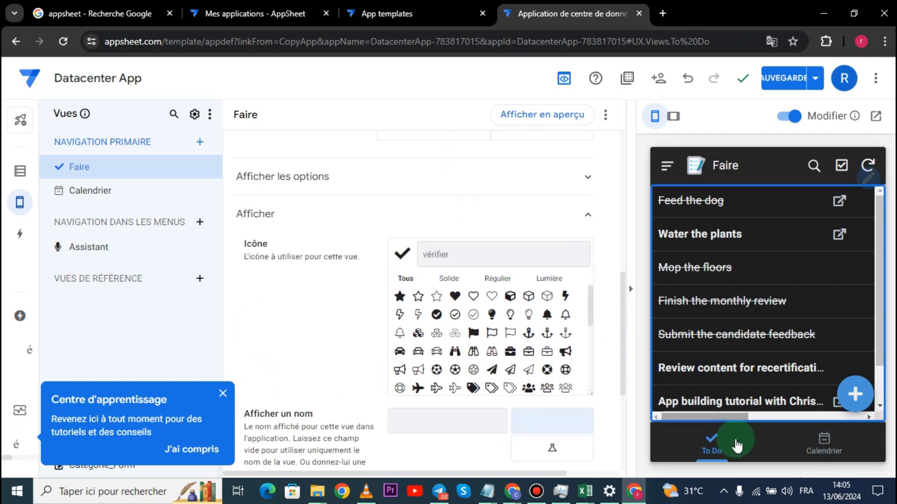
click(705, 441)
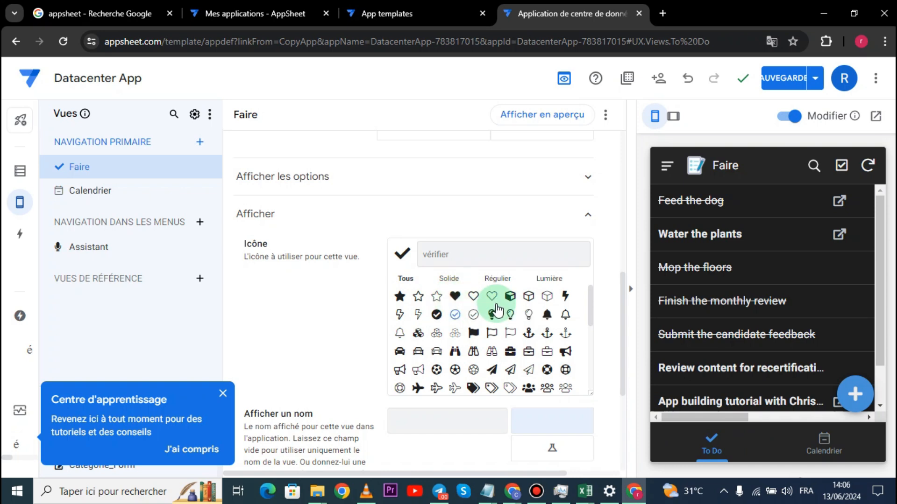
click(509, 299)
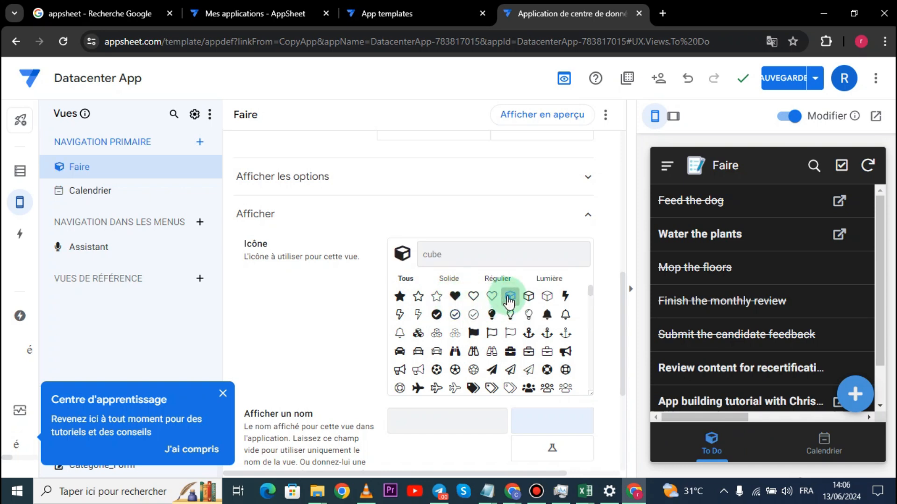
click(724, 437)
click(711, 441)
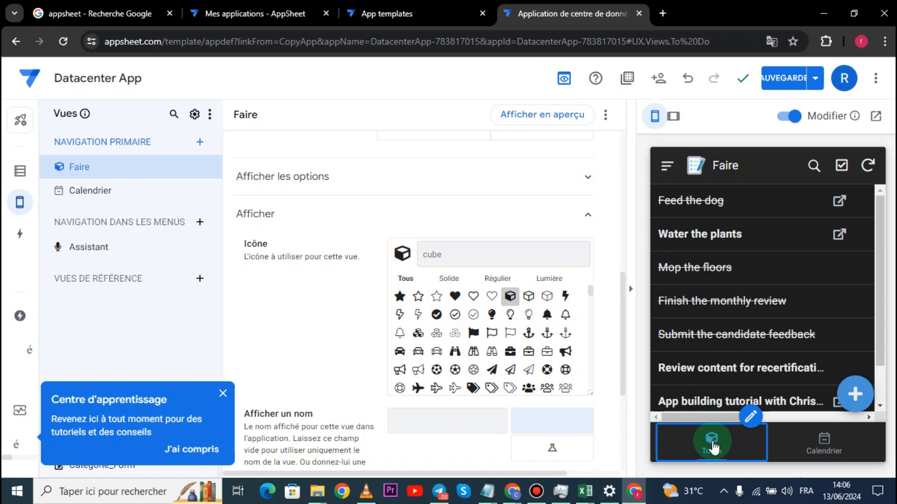
click(713, 443)
click(569, 353)
click(848, 466)
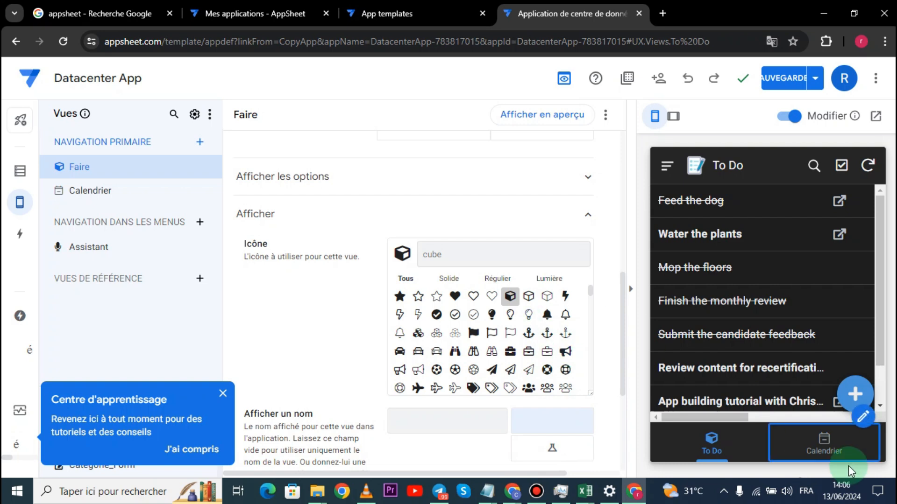
Step: Open the Calendar view for editing from the app preview and set its icon to the outlined tags
click(833, 444)
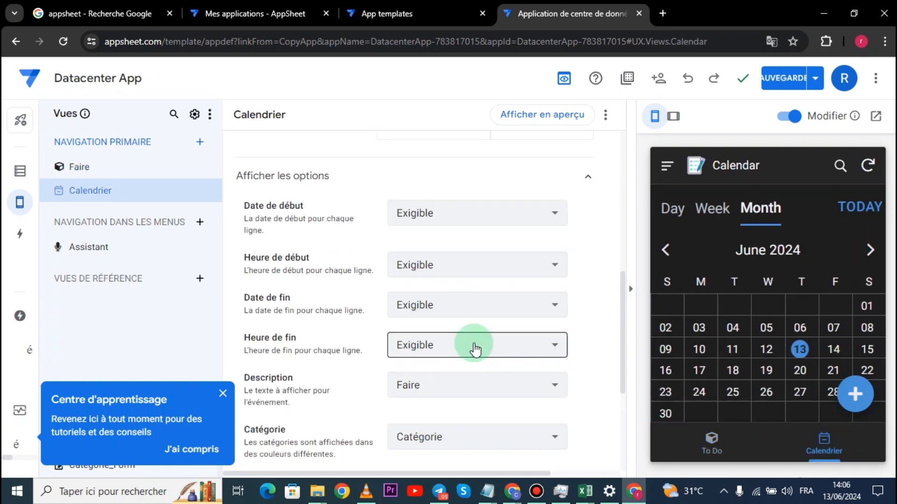
scroll(472, 346, down, 3)
scroll(465, 347, down, 1)
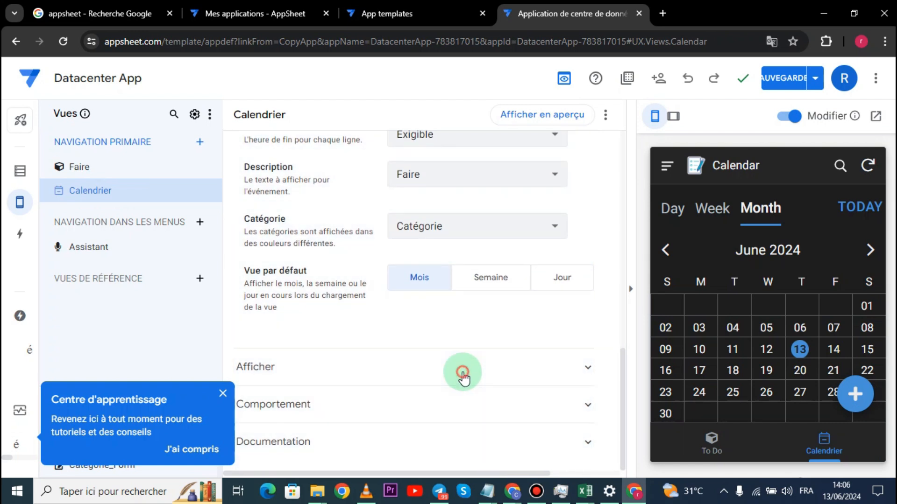
click(463, 372)
scroll(443, 383, down, 6)
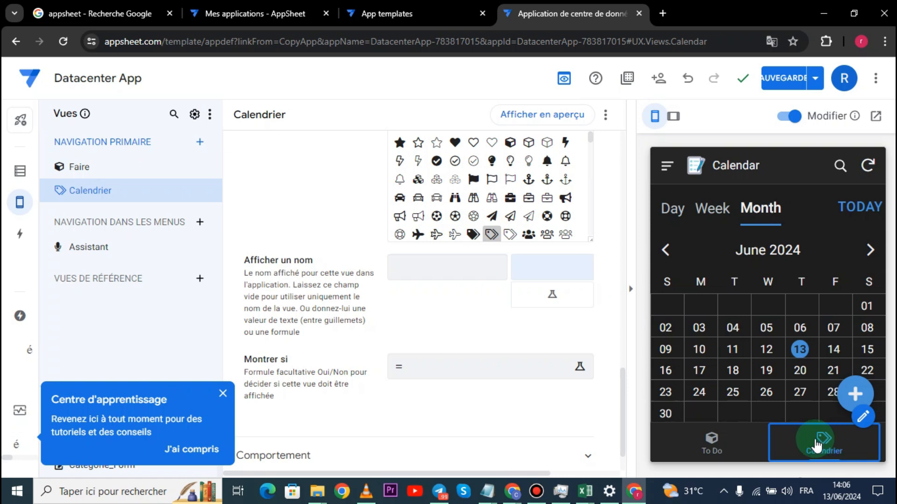
click(756, 413)
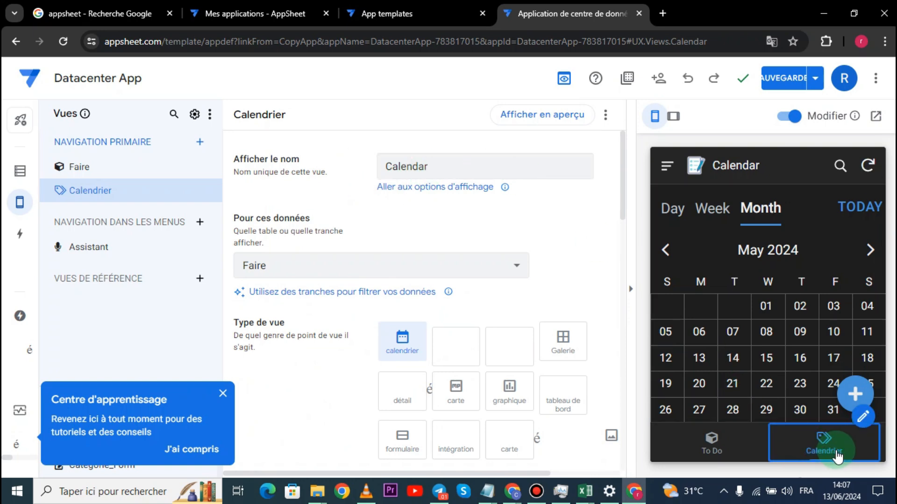
Step: Rename the Calendar view as DATE and check it in the app preview
drag(232, 164, 290, 160)
double_click(475, 170)
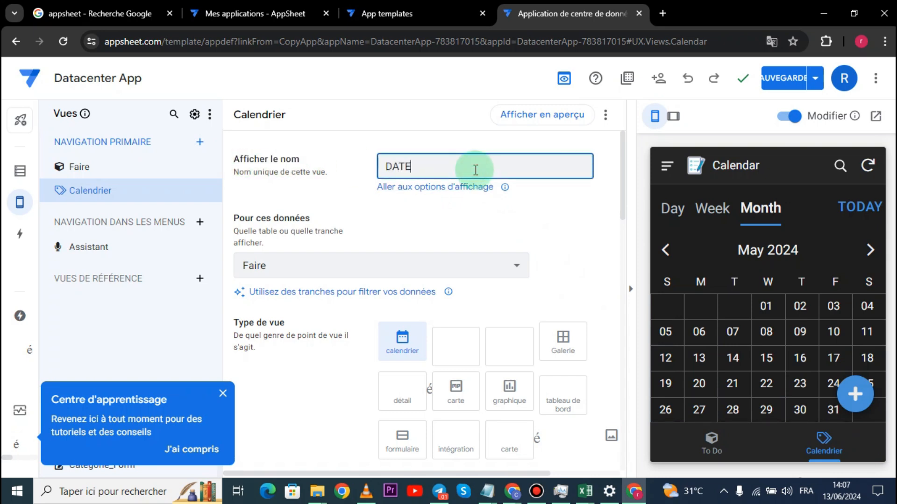
text(DATE)
click(579, 205)
click(724, 314)
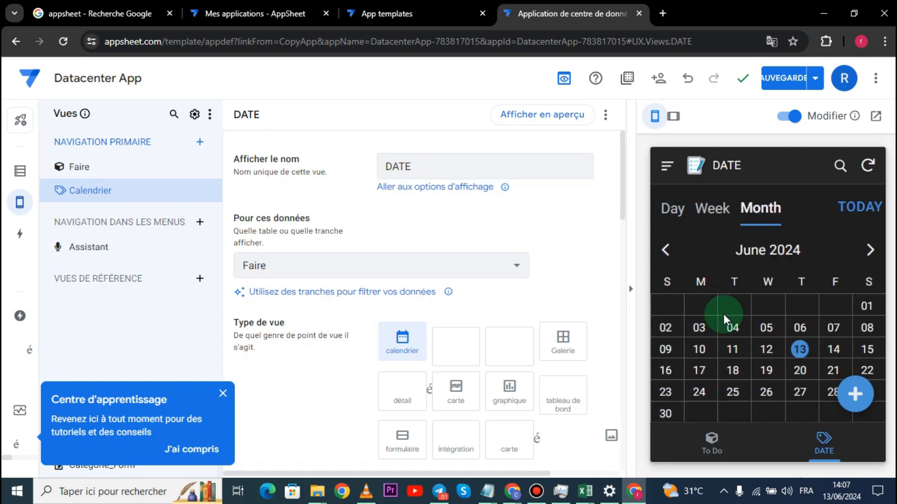
click(824, 453)
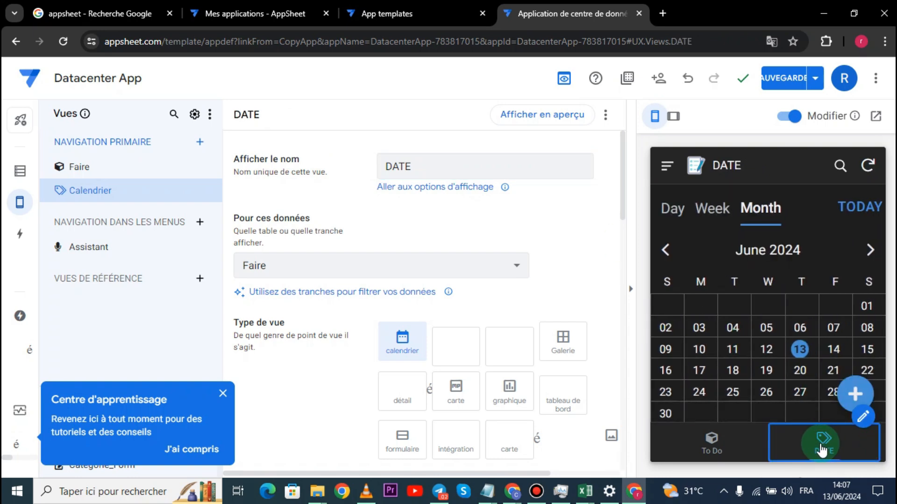
click(678, 257)
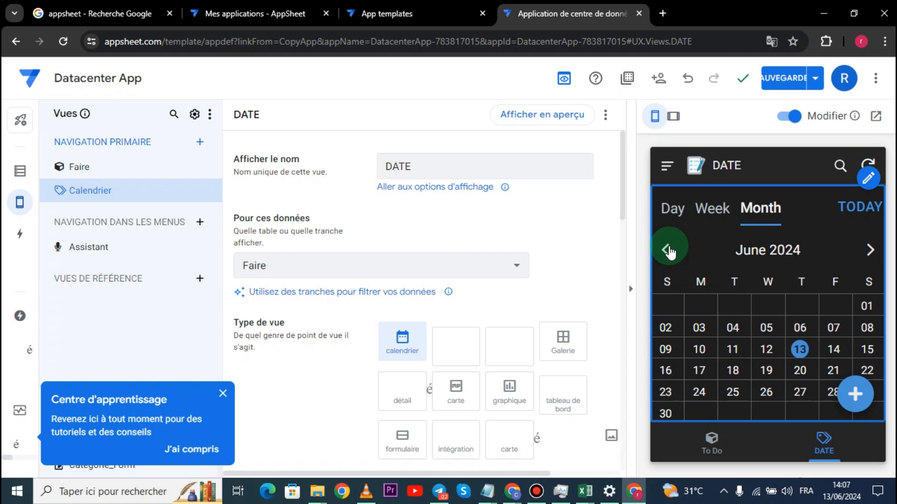
Step: Set the To Do view's type to deck, look over its rows in the preview and save the application
click(663, 167)
click(740, 257)
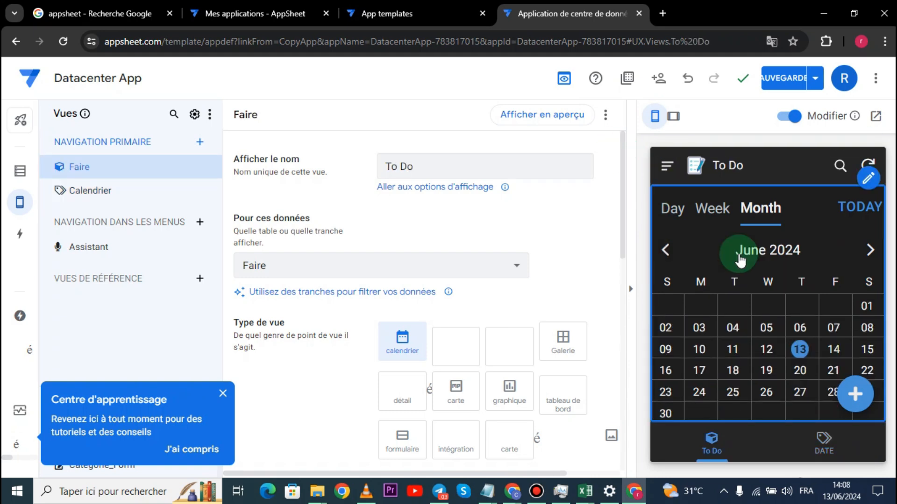
click(450, 353)
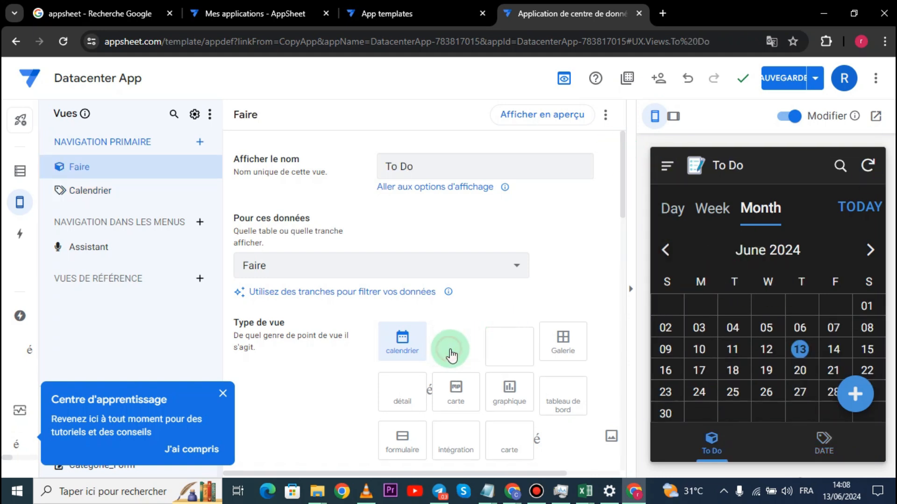
click(756, 213)
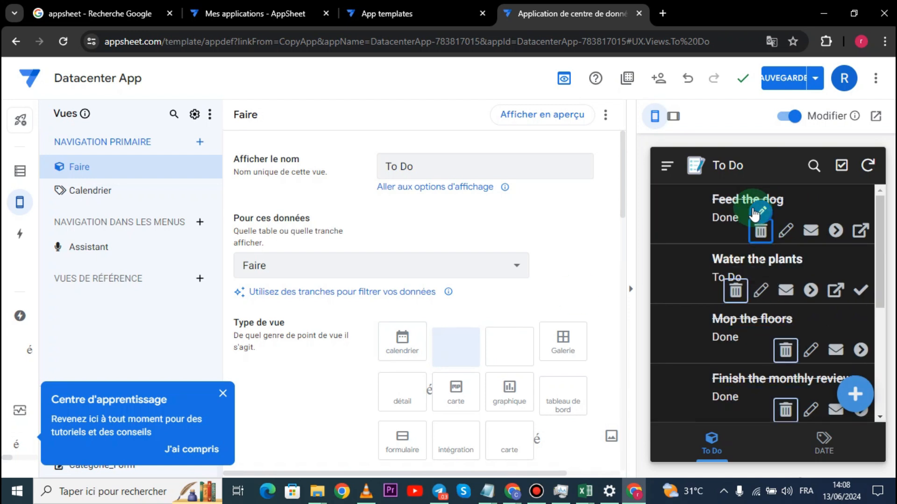
click(835, 336)
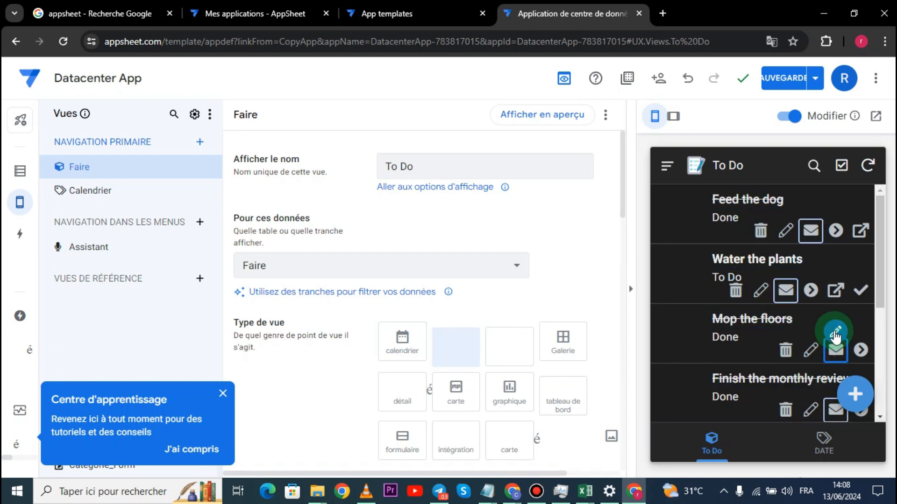
click(814, 276)
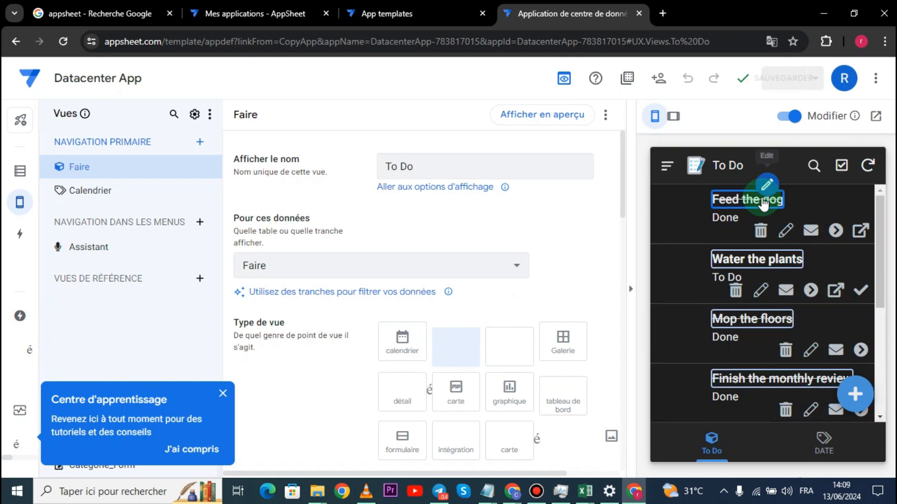
click(583, 210)
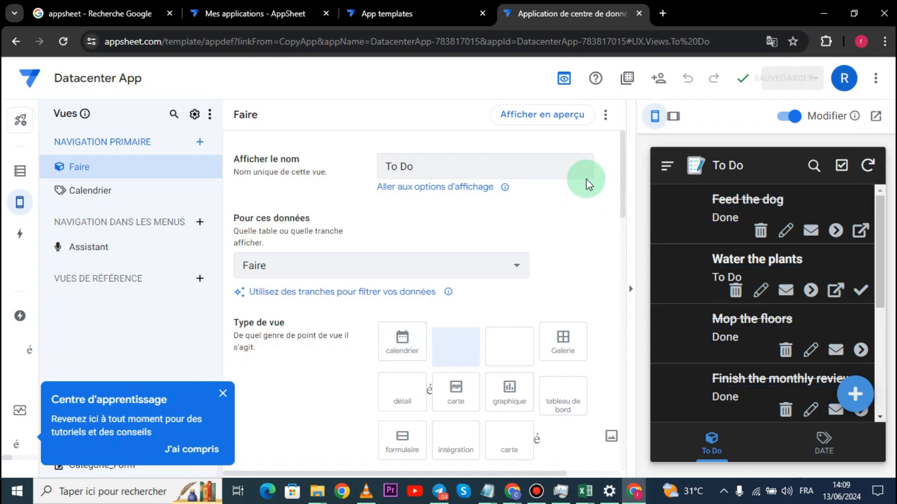
Step: Open the application's sharing options, copy the editor link from the sharing links and close the sharing dialog
click(658, 80)
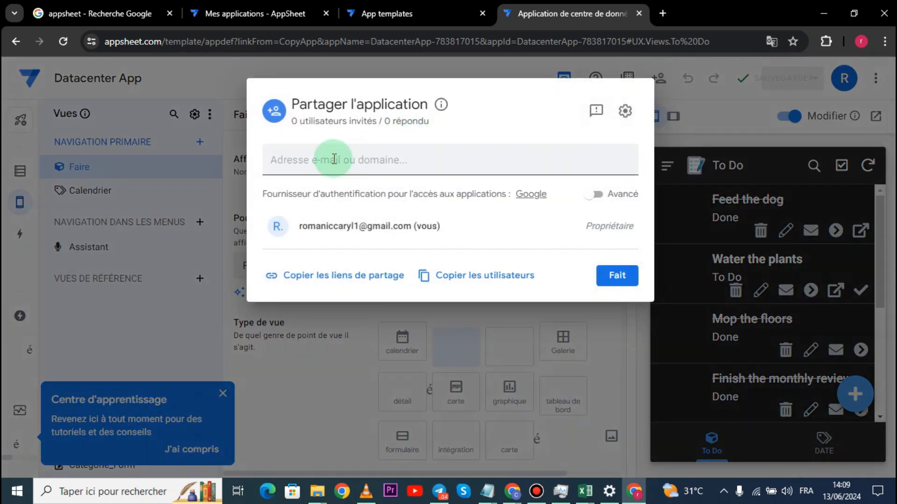
click(269, 160)
mouse_move(274, 159)
mouse_down()
mouse_move(488, 164)
mouse_move(463, 159)
mouse_up()
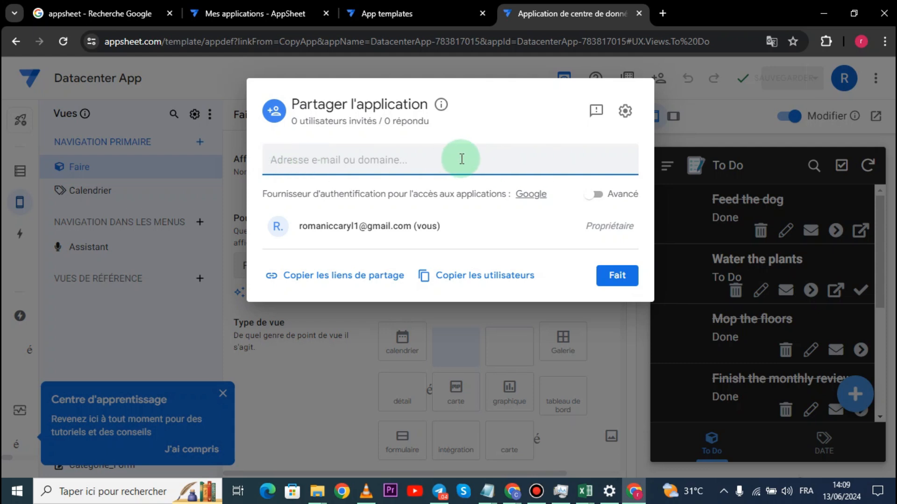
click(334, 276)
mouse_move(334, 280)
mouse_down()
mouse_move(396, 193)
mouse_move(564, 201)
mouse_up()
click(565, 200)
click(567, 202)
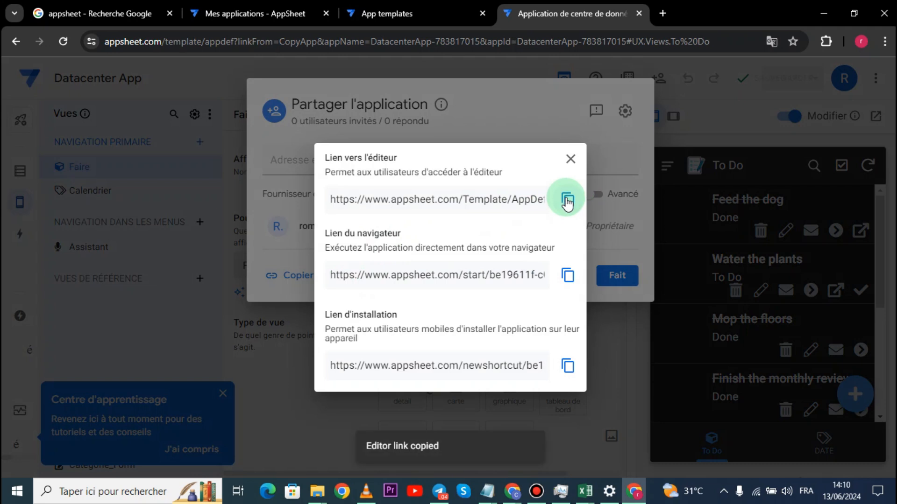
click(571, 160)
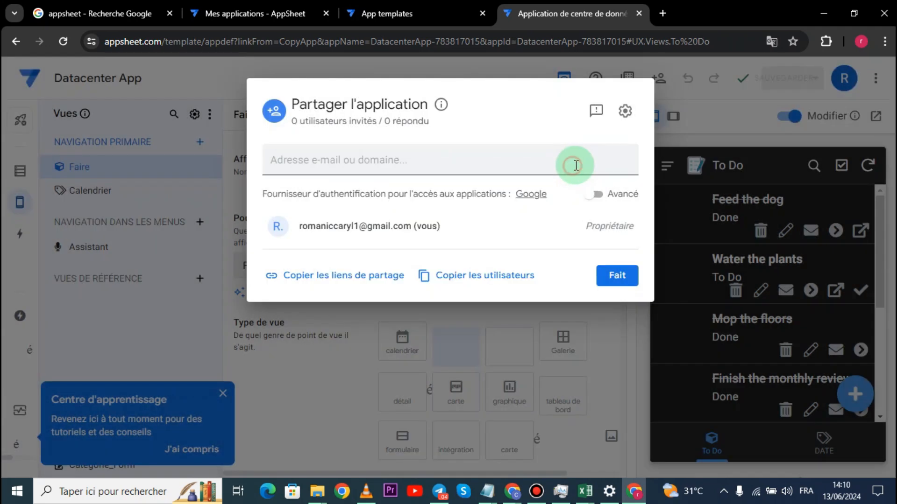
click(714, 125)
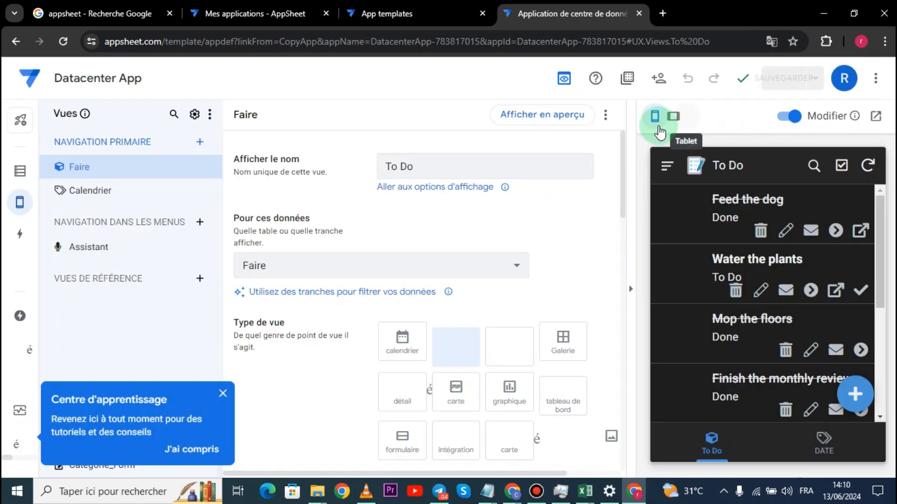
click(846, 196)
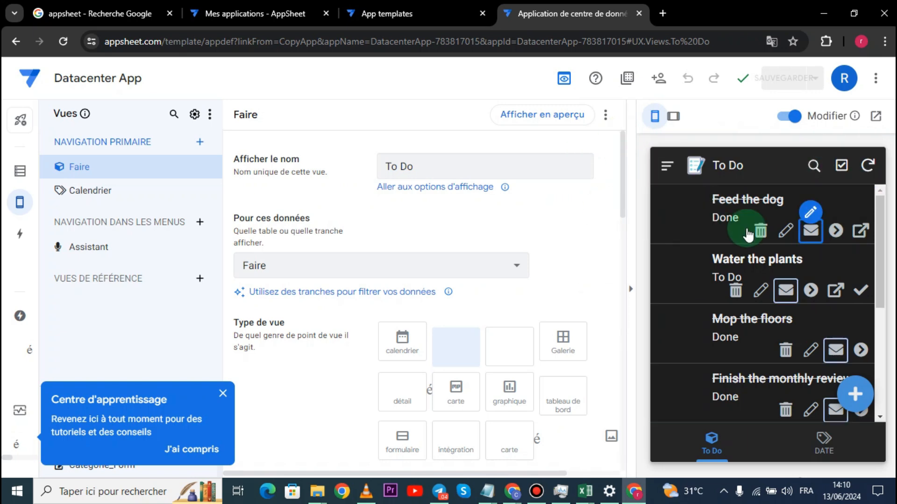
click(706, 162)
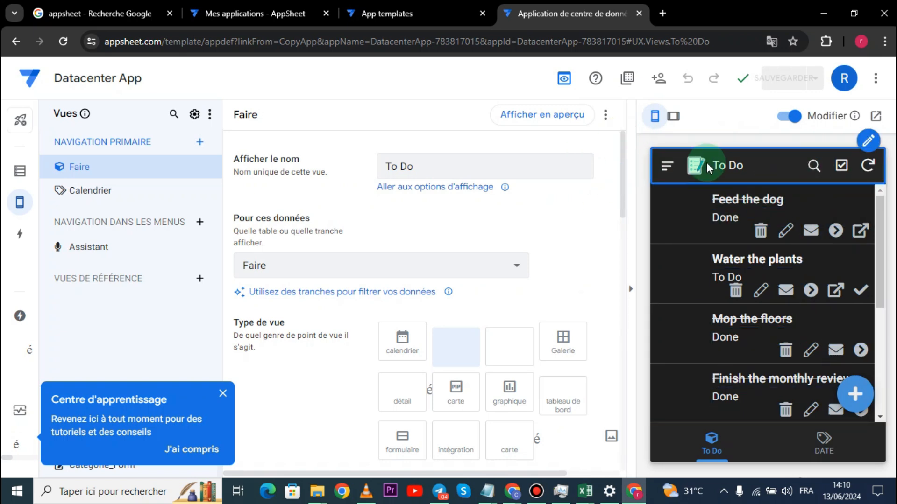
click(449, 134)
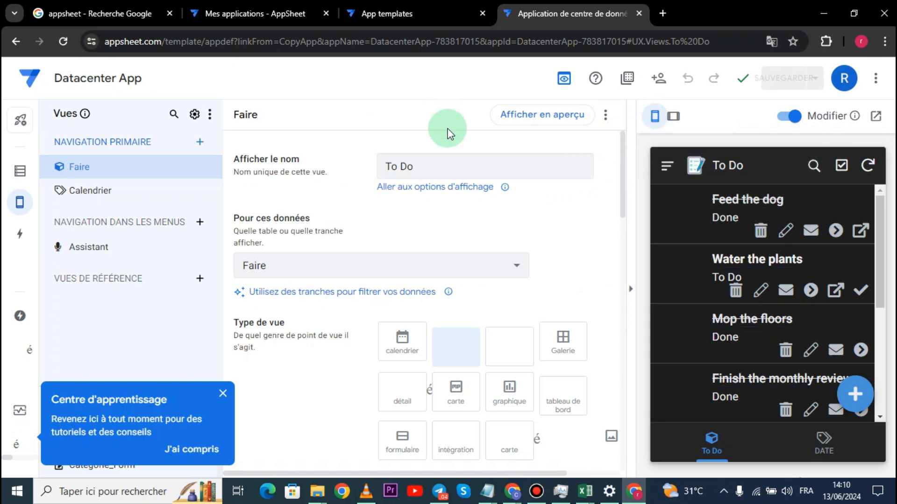